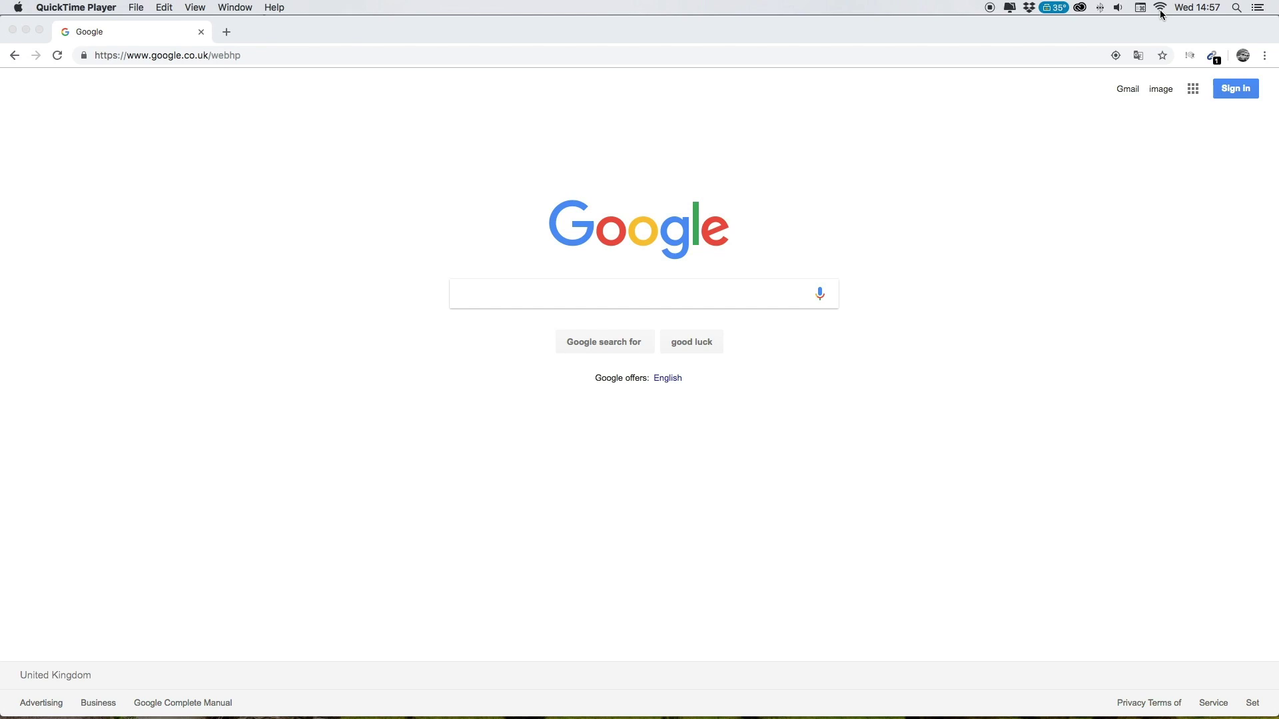
Join the Mac to the Solax_SWSQH6FNKC Wi-Fi network and confirm the connection
{"action": "left_click", "coordinate": [1160, 8]}
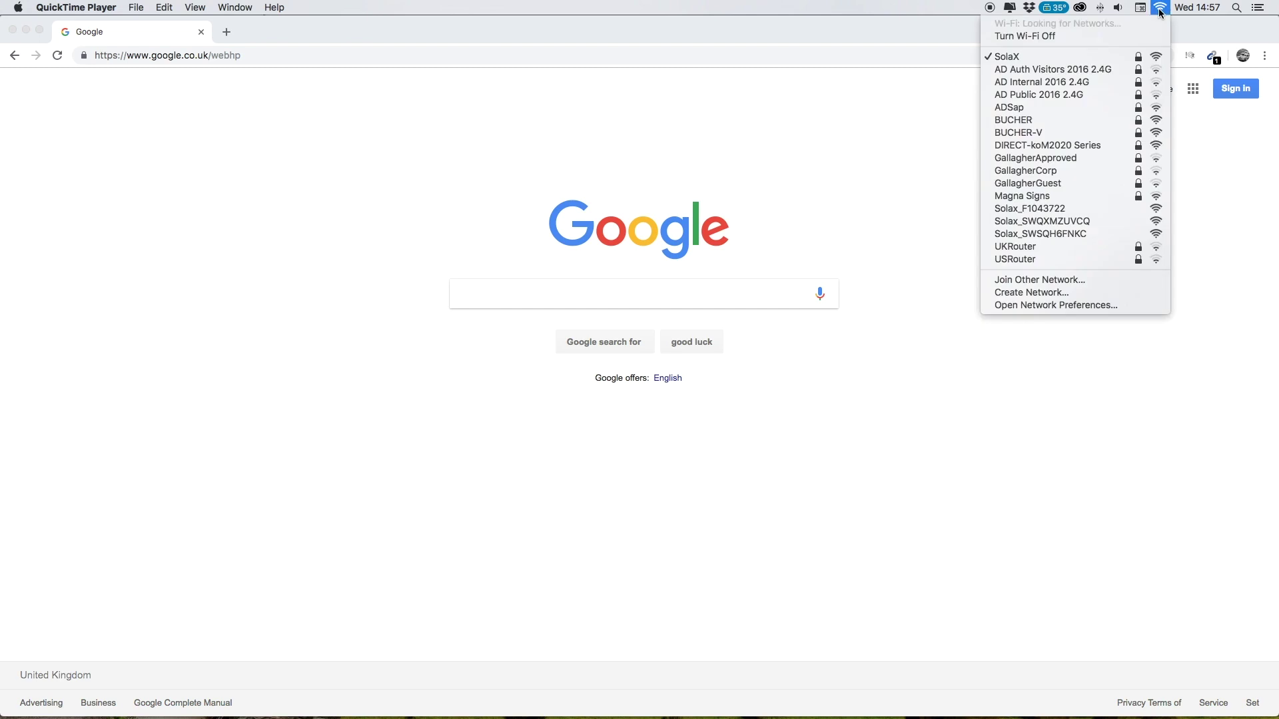
{"action": "left_click", "coordinate": [1054, 232]}
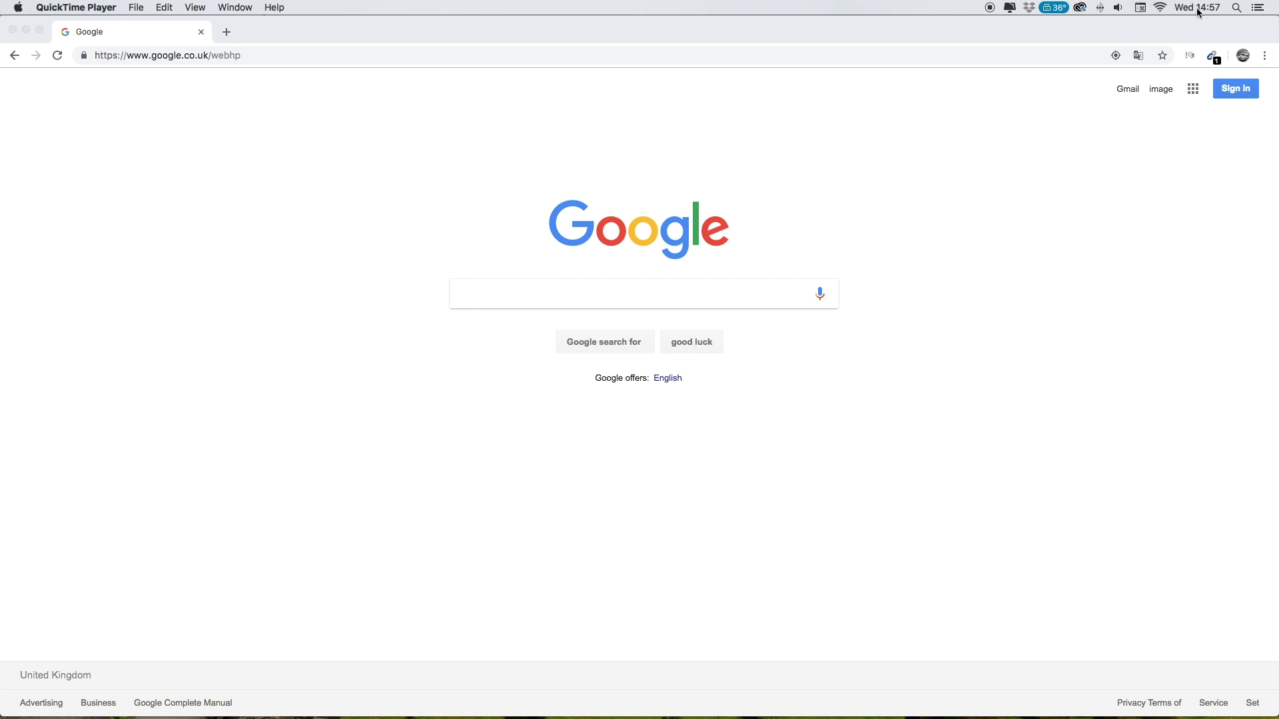
{"action": "left_click", "coordinate": [1159, 8]}
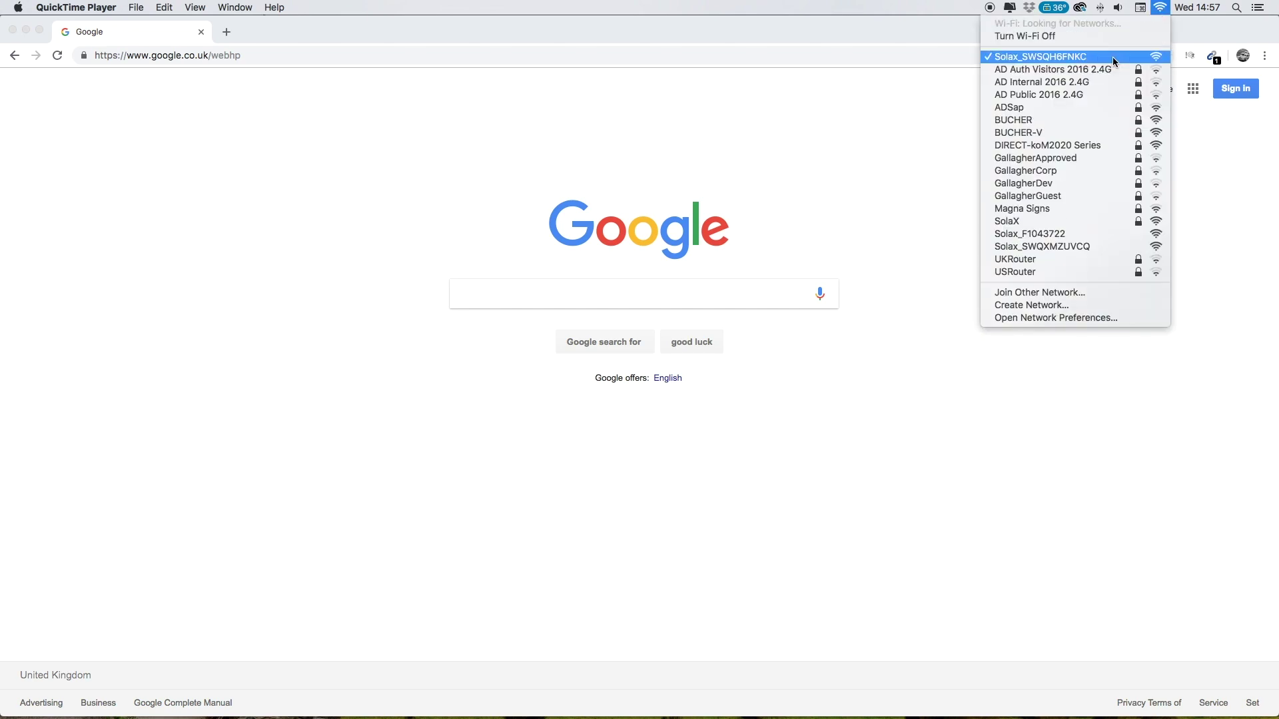
{"action": "left_click", "coordinate": [872, 181]}
{"action": "left_click", "coordinate": [355, 59]}
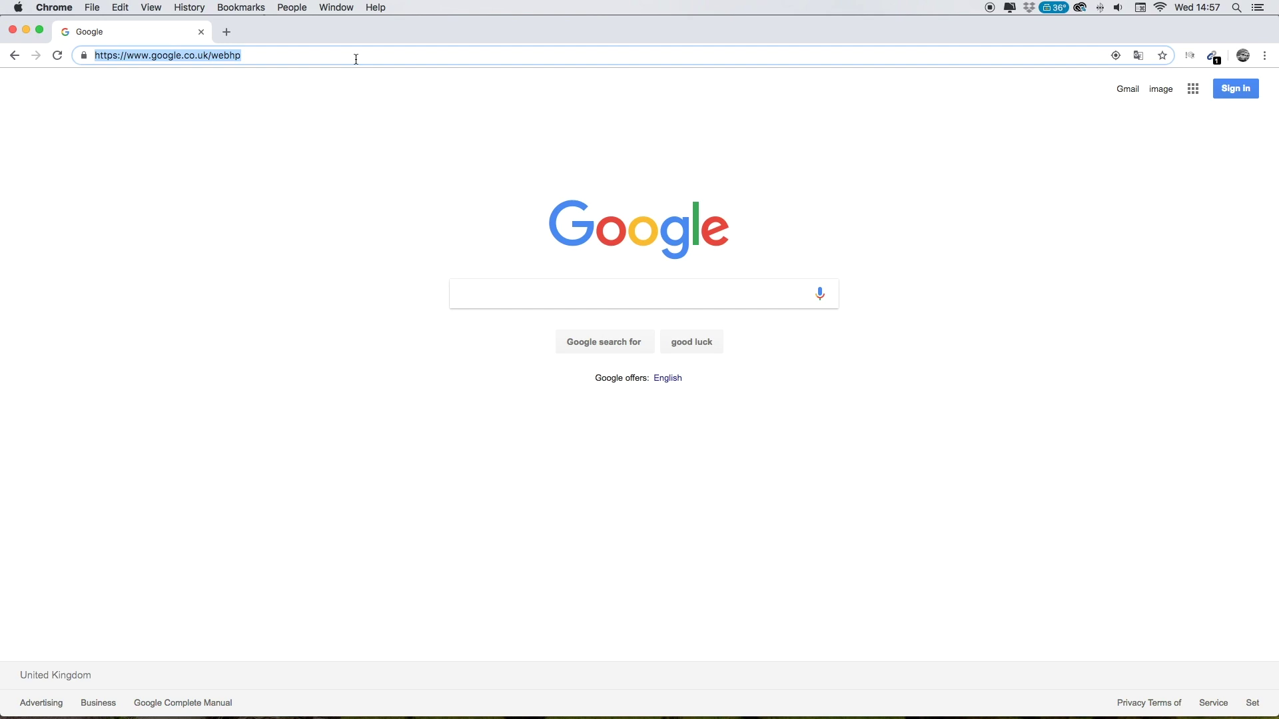
{"action": "type", "text": "5."}
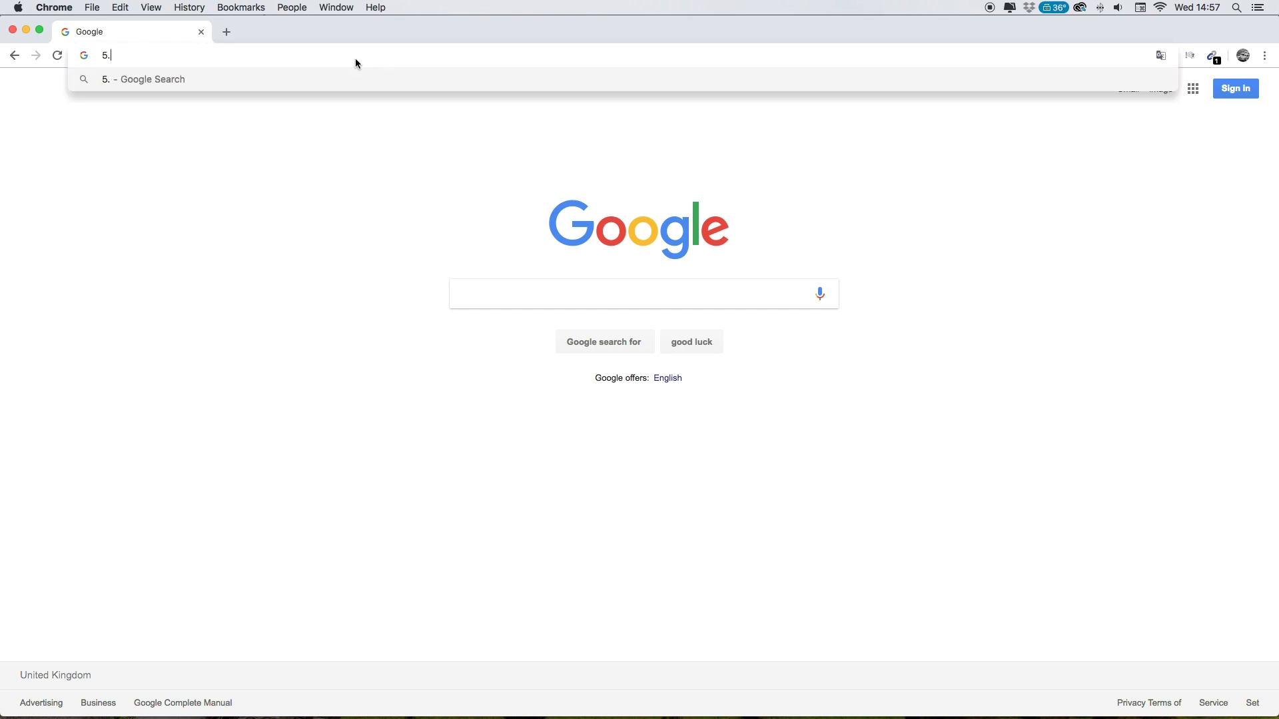
{"action": "type", "text": "8.8.8"}
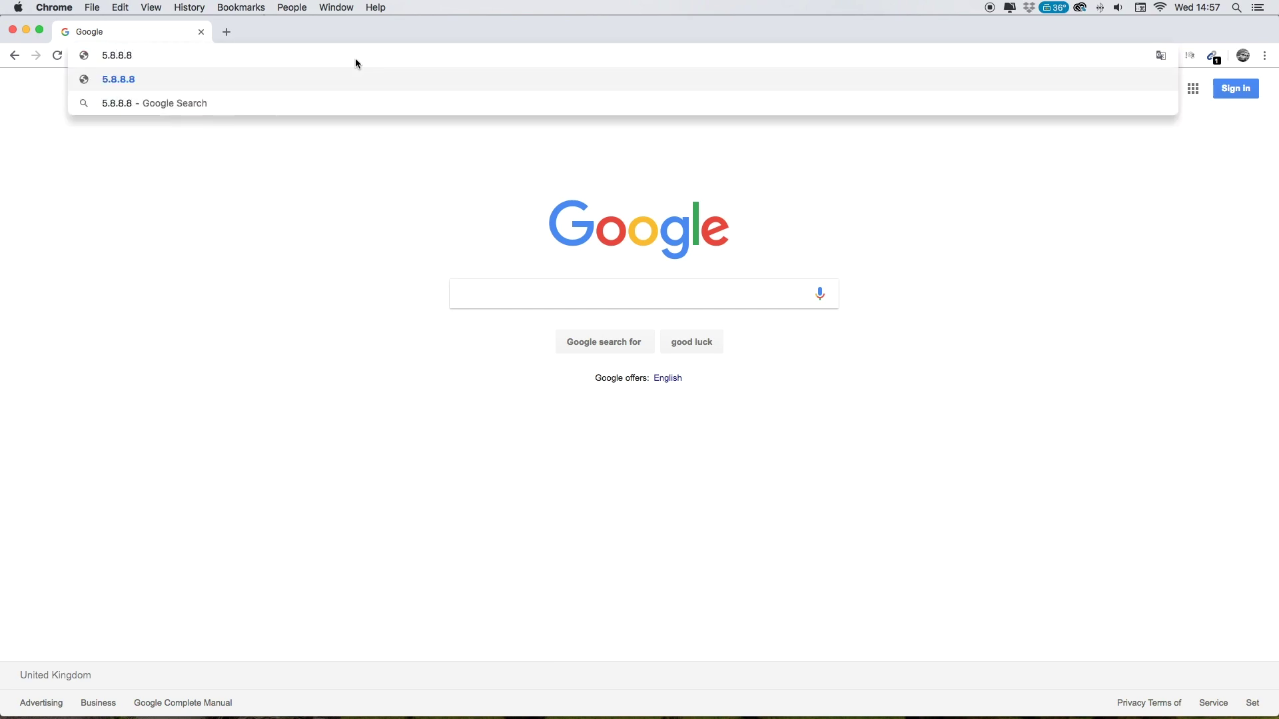
{"action": "key", "text": "Return"}
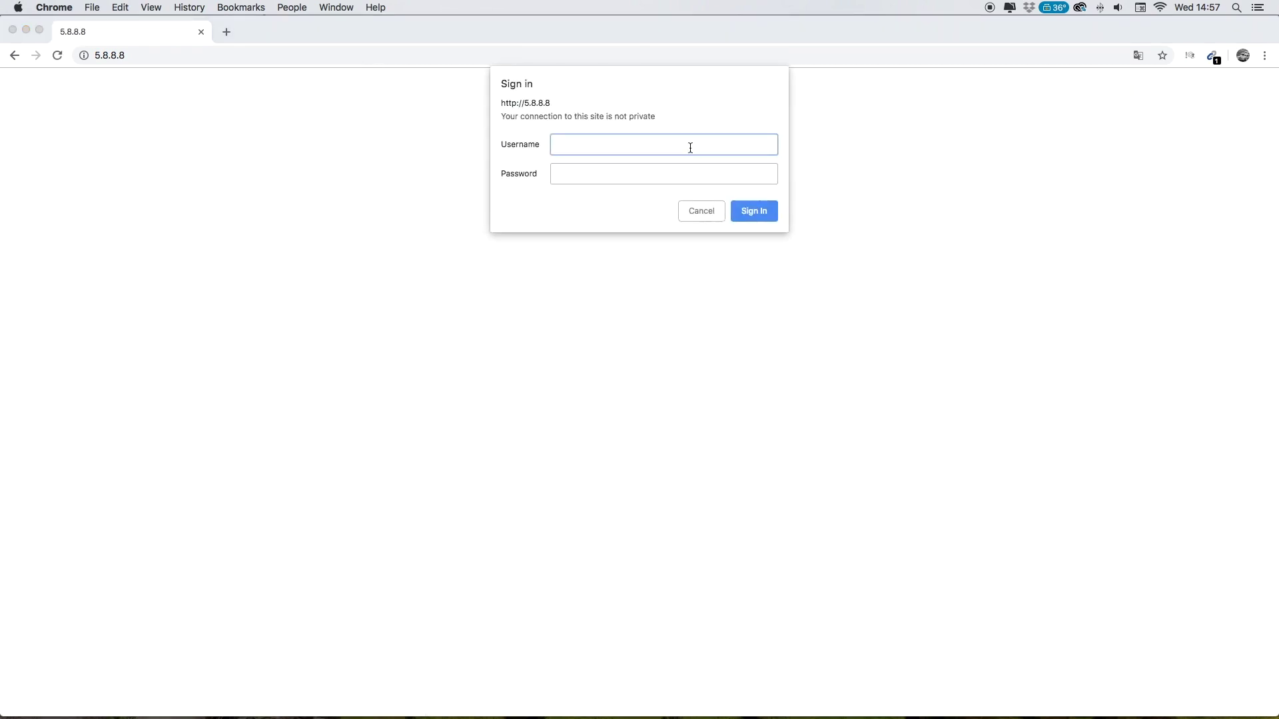
{"action": "key", "text": "Tab"}
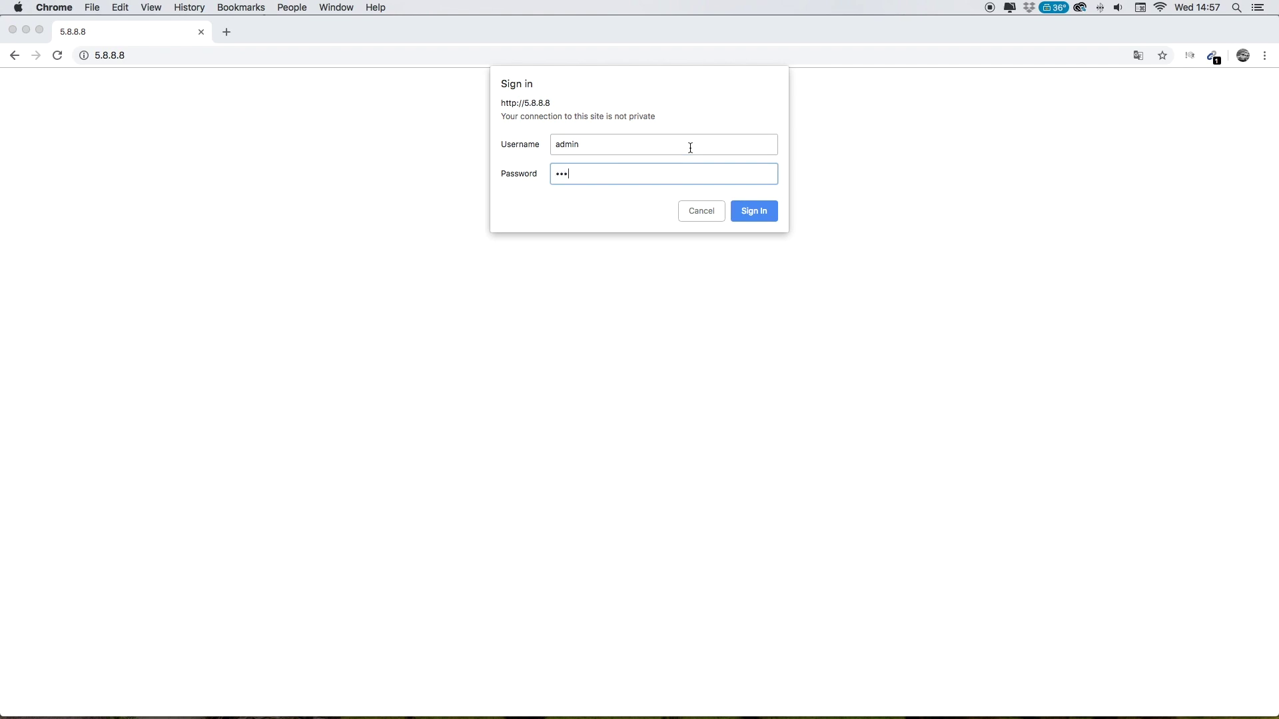
{"action": "left_click", "coordinate": [747, 214]}
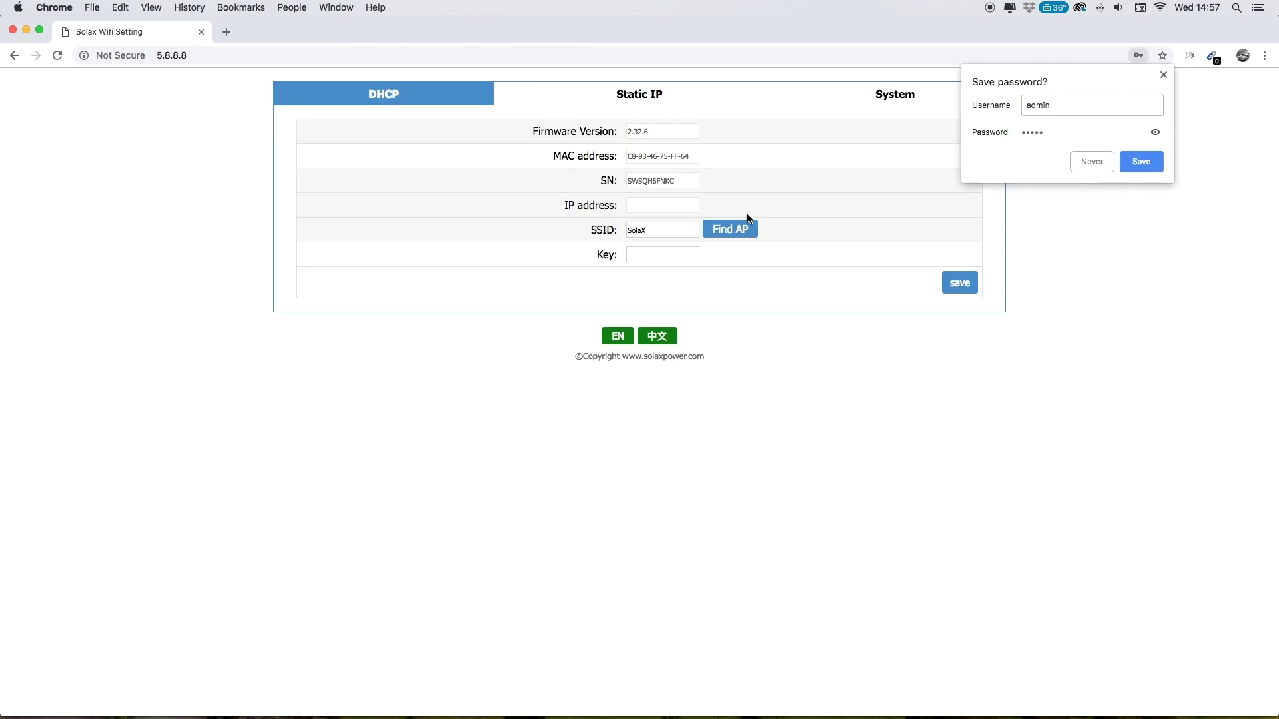
Skip saving the password, pick SolaX from Find AP, enter its key and save
{"action": "left_click", "coordinate": [1165, 78]}
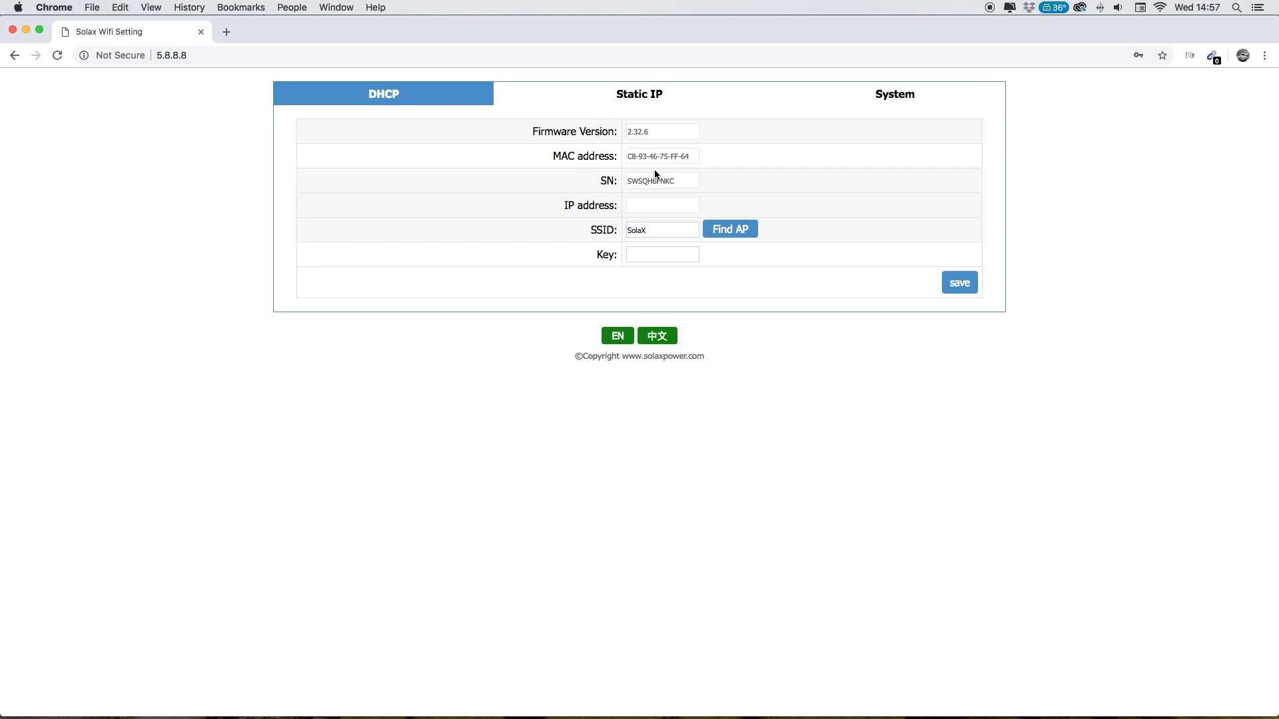
{"action": "left_click", "coordinate": [730, 229]}
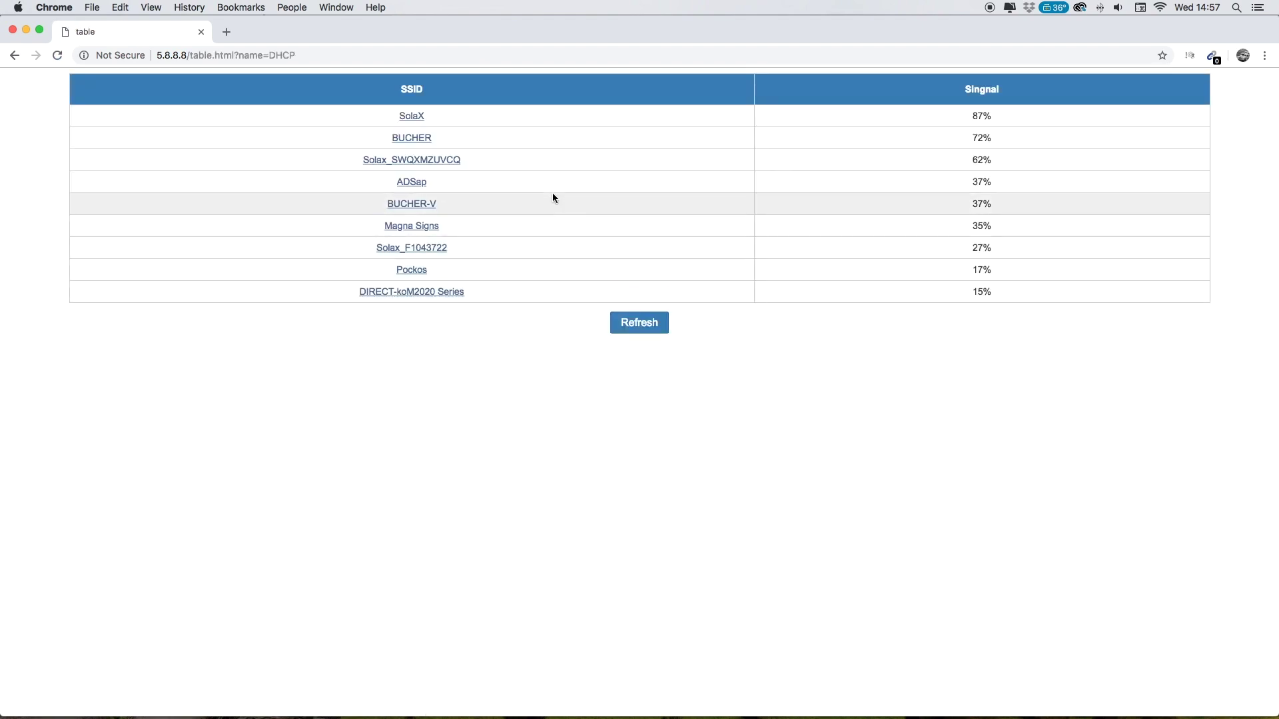
{"action": "left_click", "coordinate": [412, 116]}
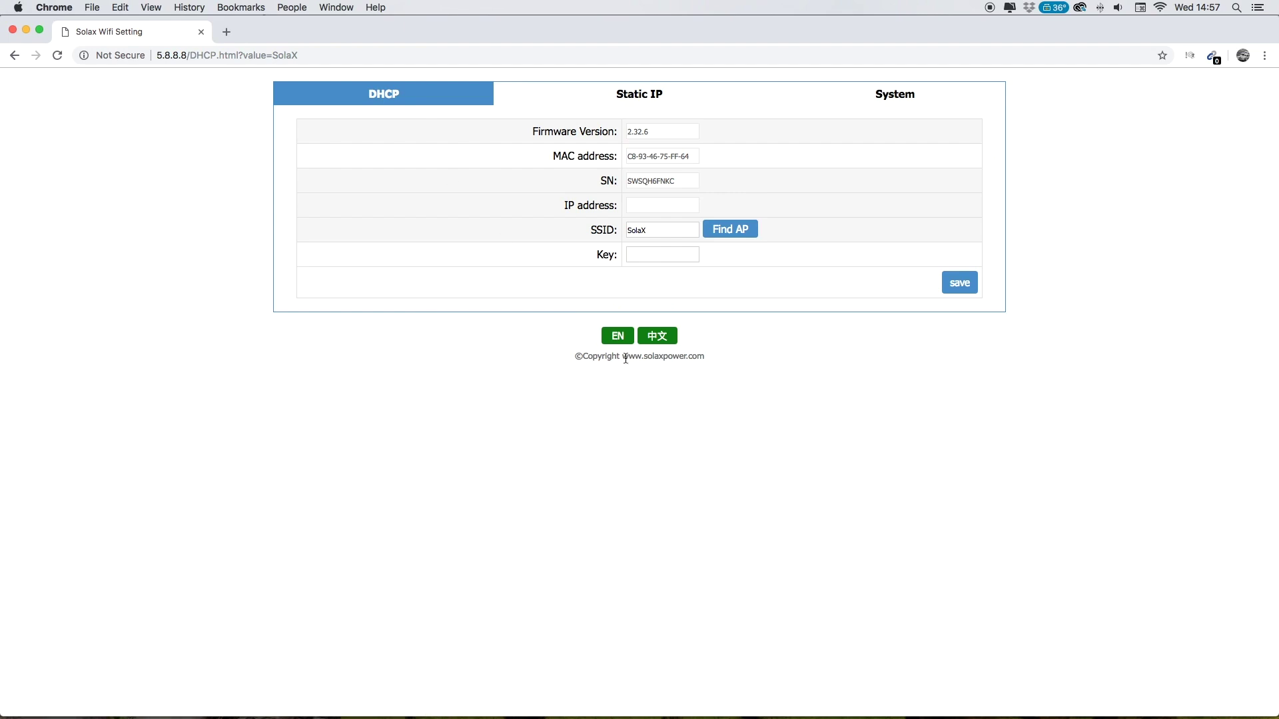
{"action": "left_click", "coordinate": [641, 257]}
{"action": "type", "text": "••"}
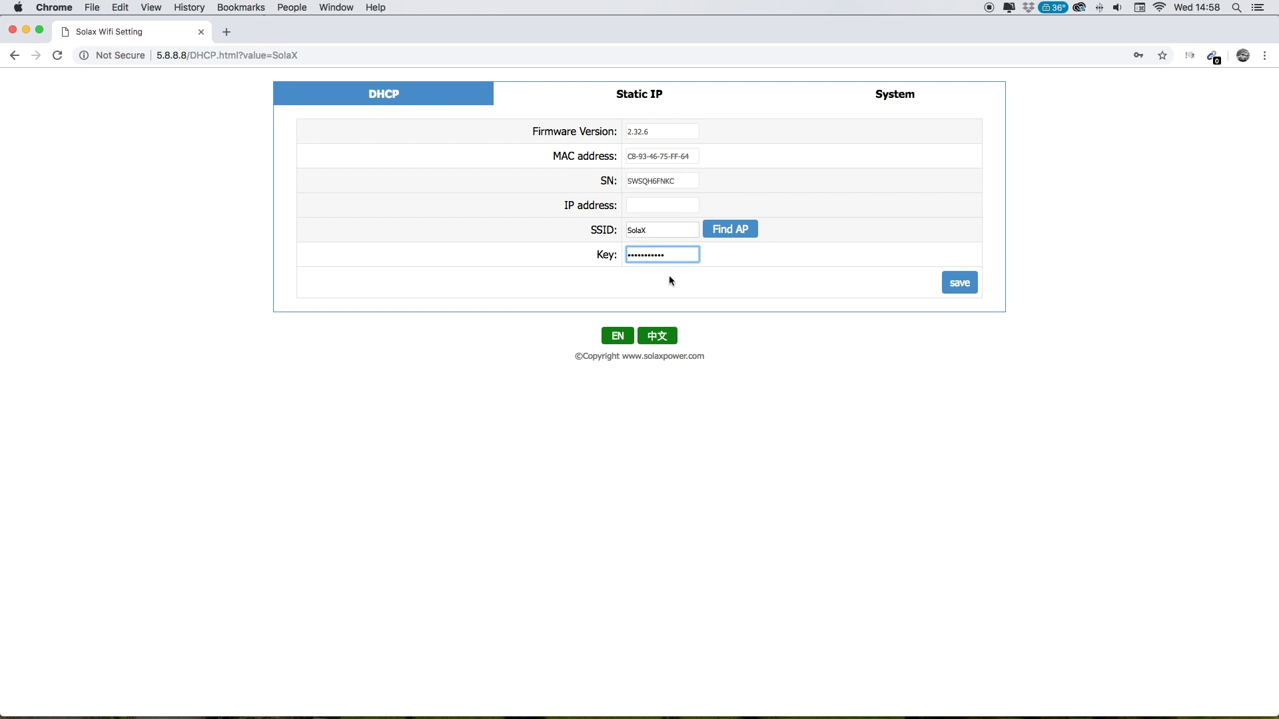
{"action": "left_click", "coordinate": [960, 283]}
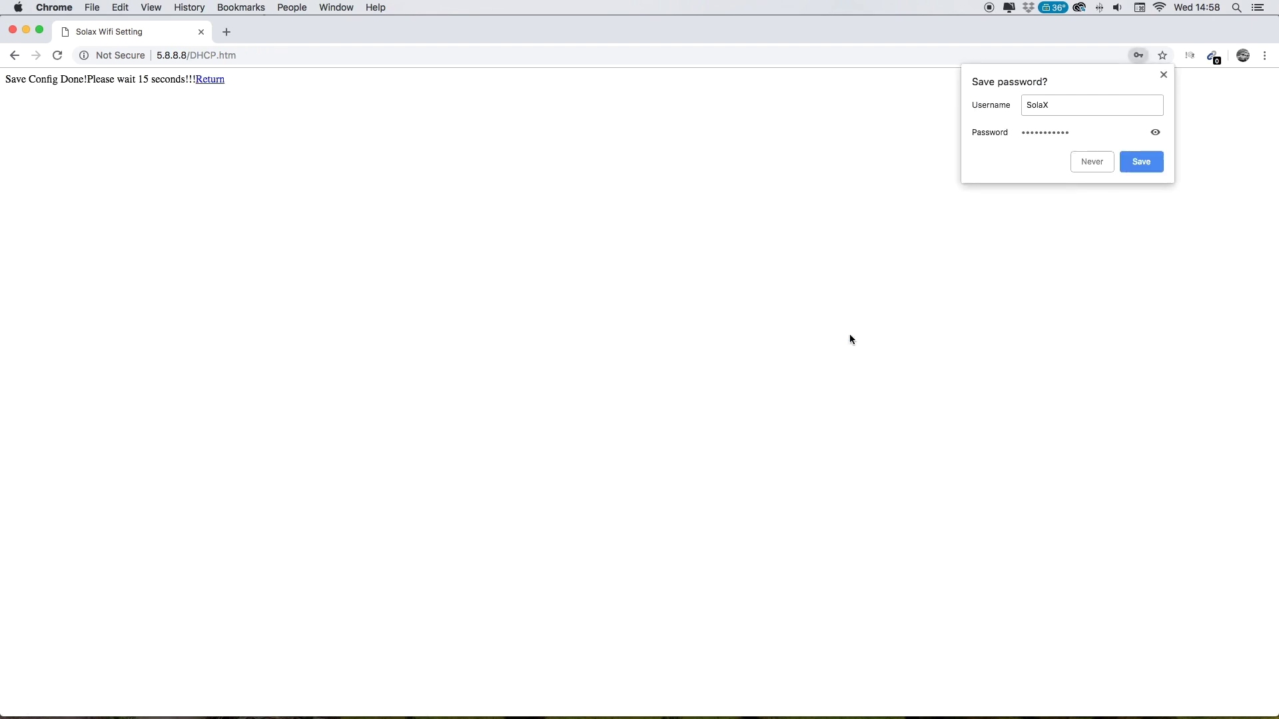
Decline Chrome's offer to save the network password with Never
{"action": "left_click", "coordinate": [1091, 161]}
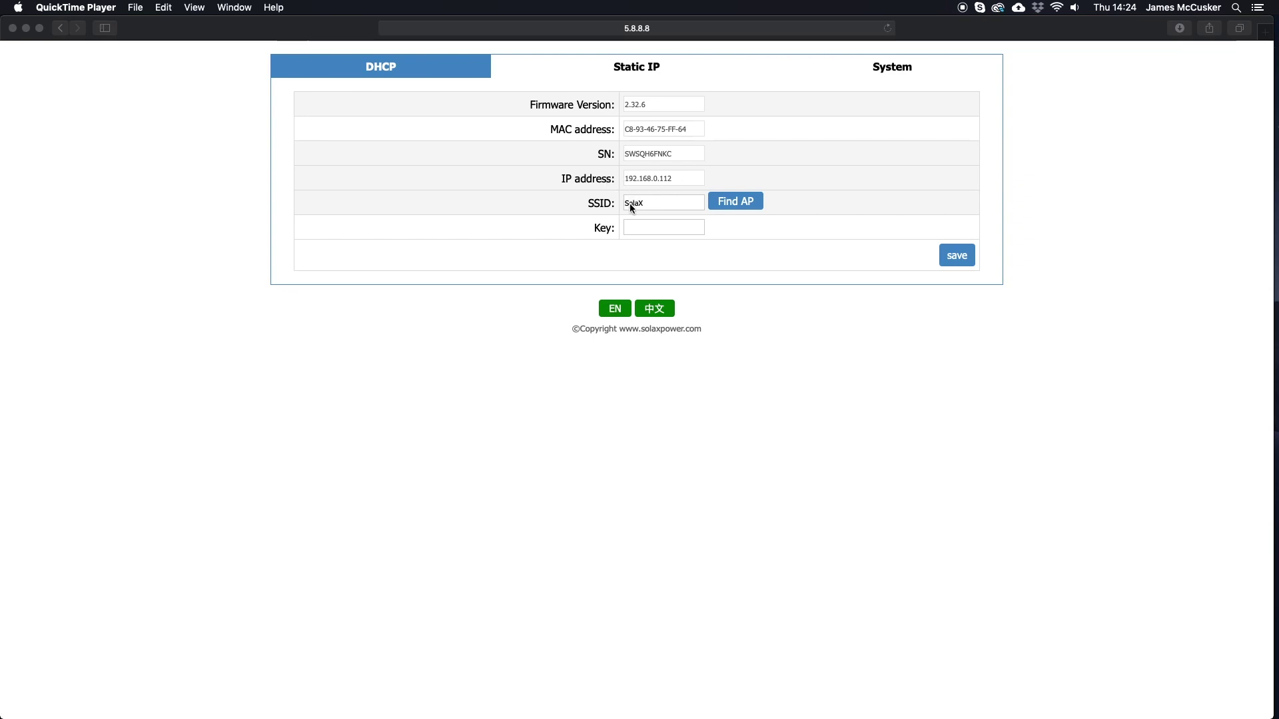
{"action": "left_click", "coordinate": [1057, 8]}
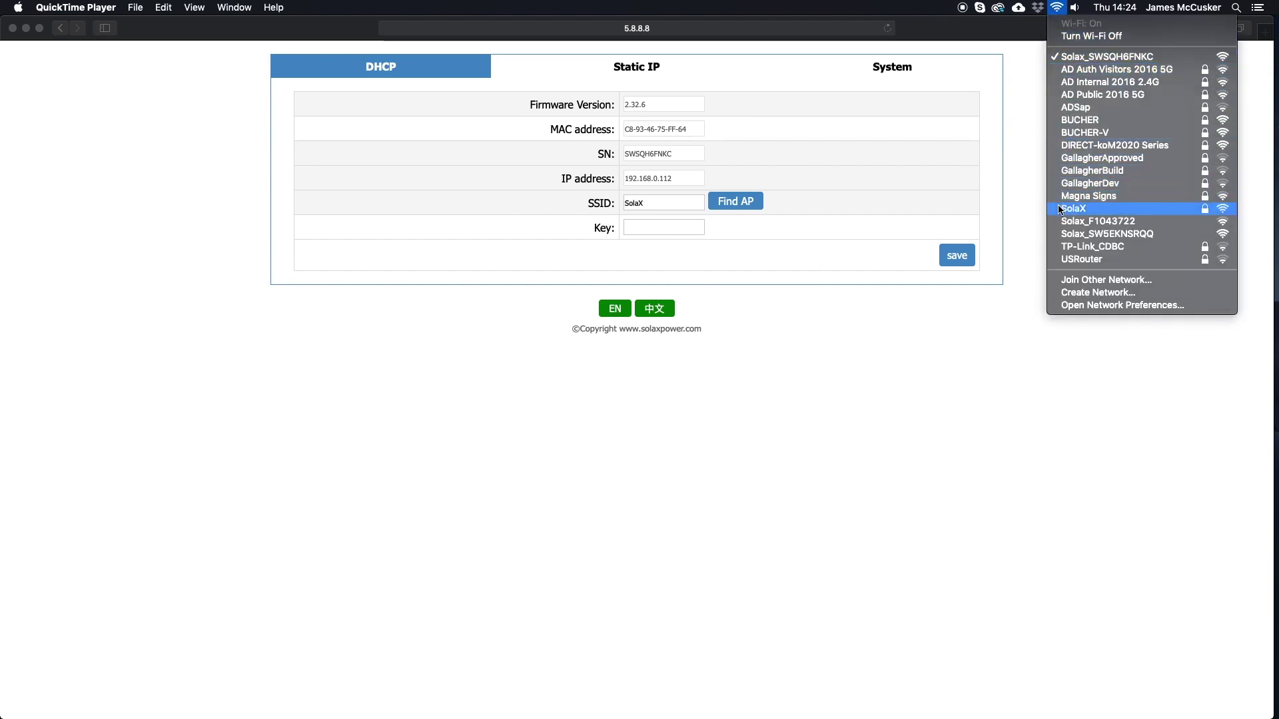
{"action": "left_click", "coordinate": [1074, 207]}
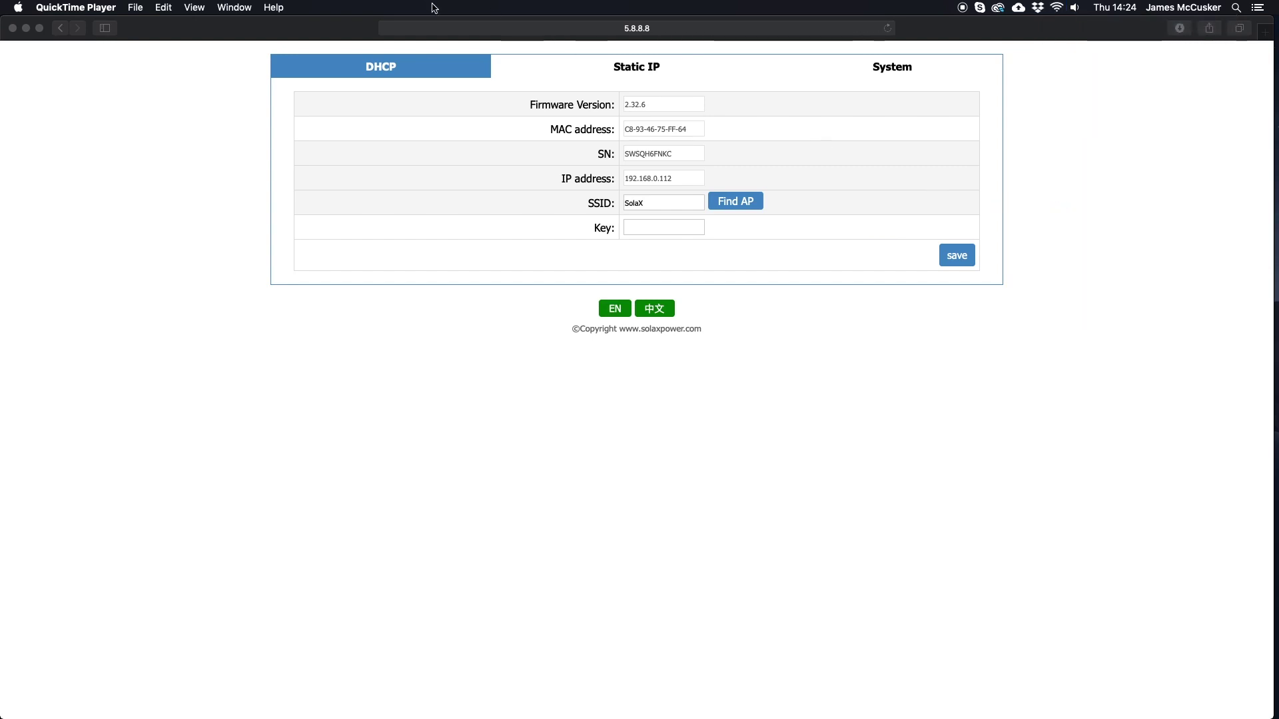
{"action": "left_click", "coordinate": [669, 28]}
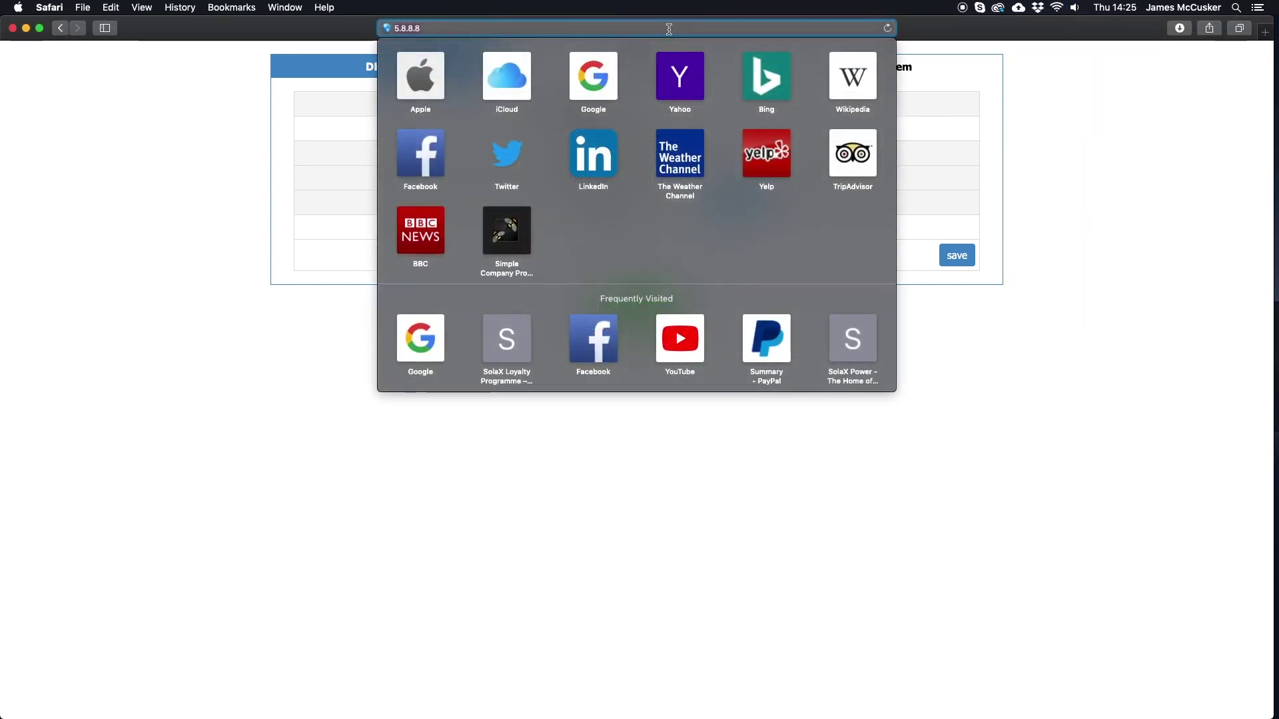
{"action": "type", "text": "www.solaxcloud.com"}
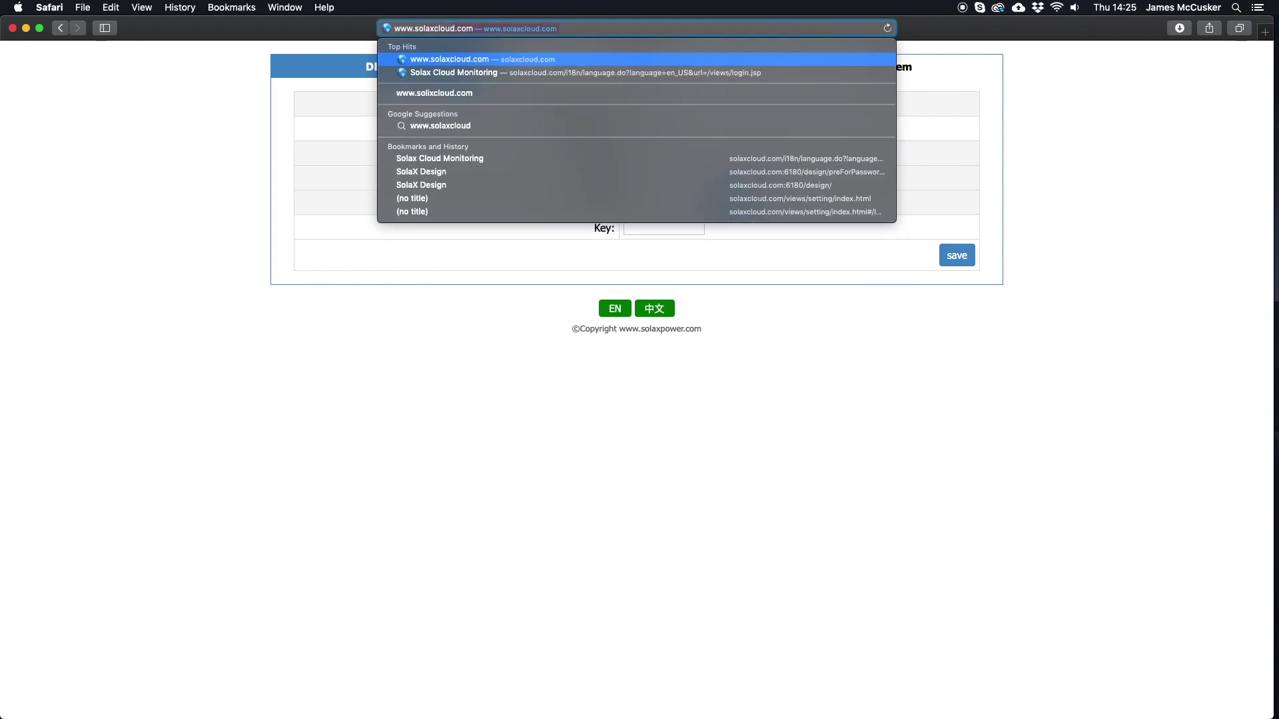
{"action": "key", "text": "Return"}
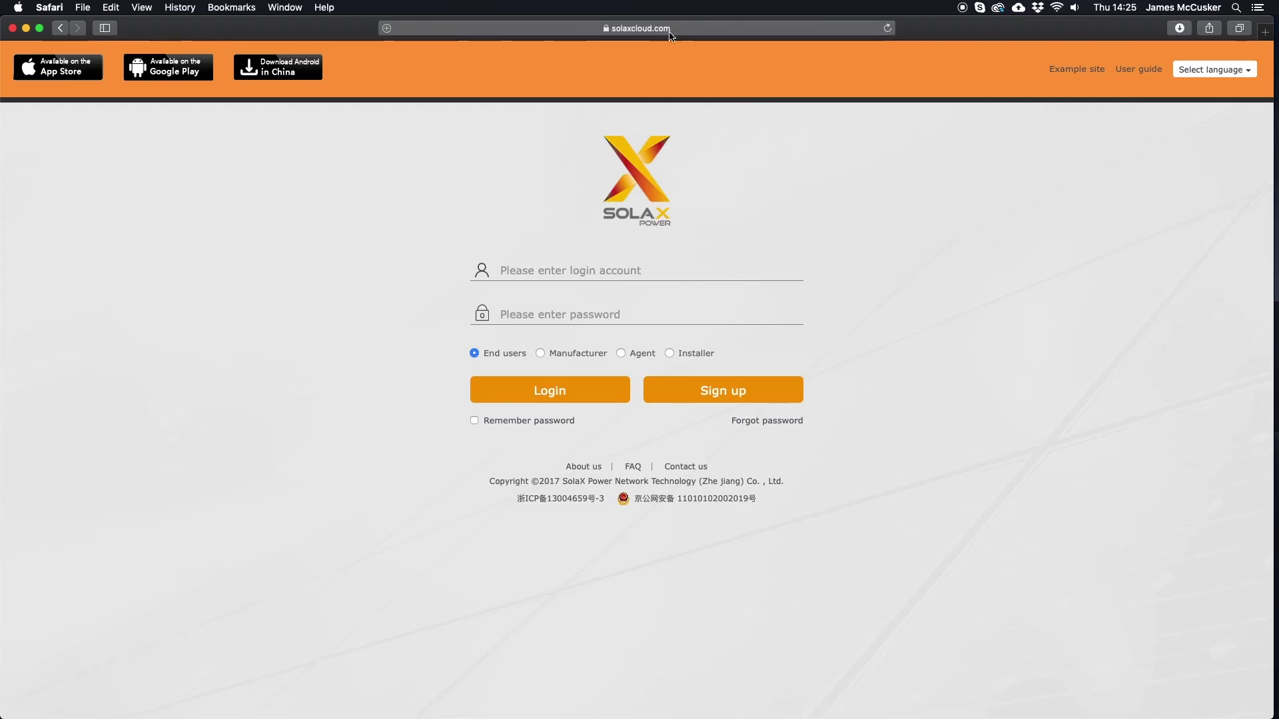
{"action": "left_click", "coordinate": [710, 391]}
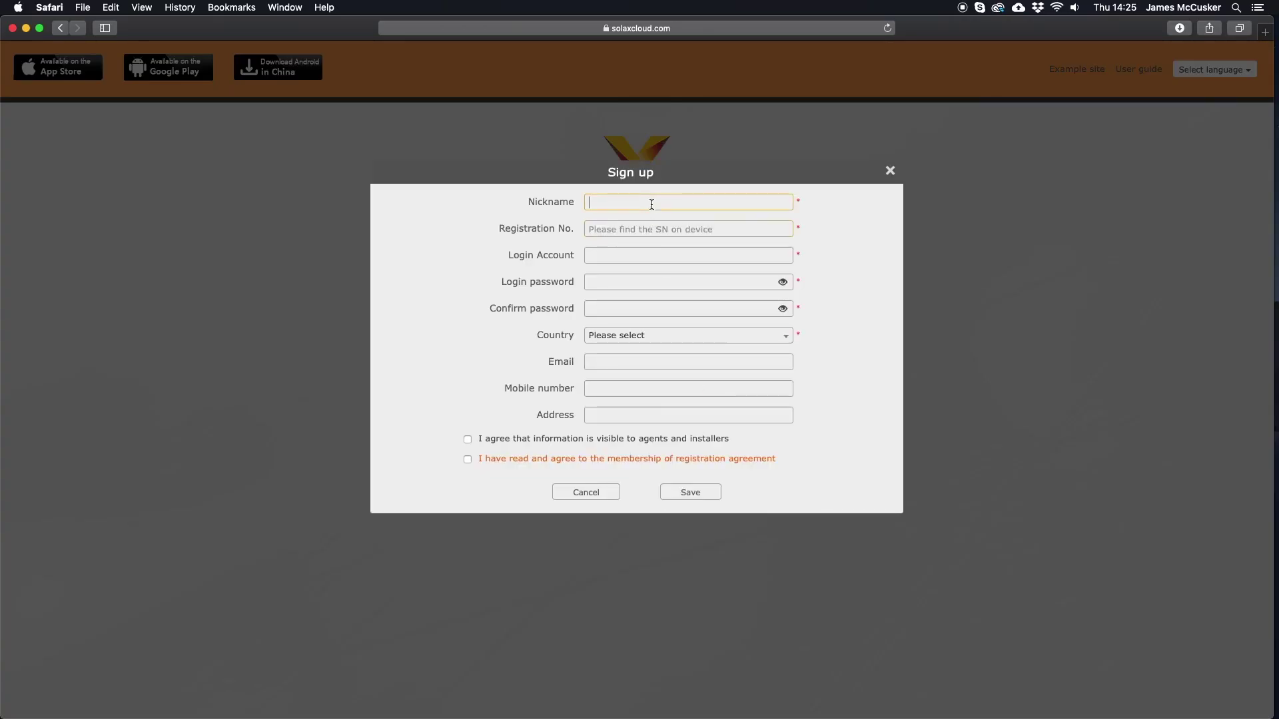
{"action": "type", "text": "solaxt"}
{"action": "type", "text": "est"}
{"action": "type", "text": "site"}
Enter the sign-up login account and matching password in both password fields
{"action": "left_click", "coordinate": [652, 227]}
{"action": "type", "text": "S"}
{"action": "type", "text": "WS"}
{"action": "type", "text": "QH"}
{"action": "type", "text": "6FN"}
{"action": "type", "text": "KC"}
{"action": "left_click", "coordinate": [1058, 7]}
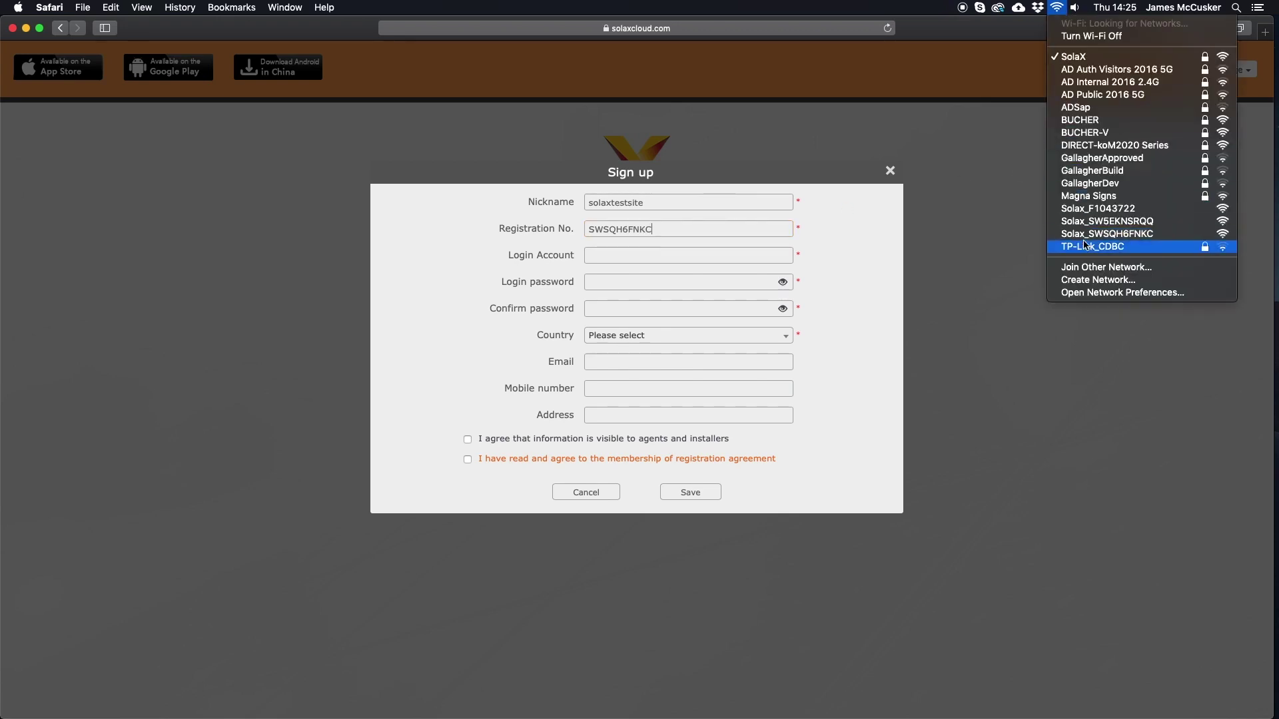
{"action": "left_click", "coordinate": [611, 256]}
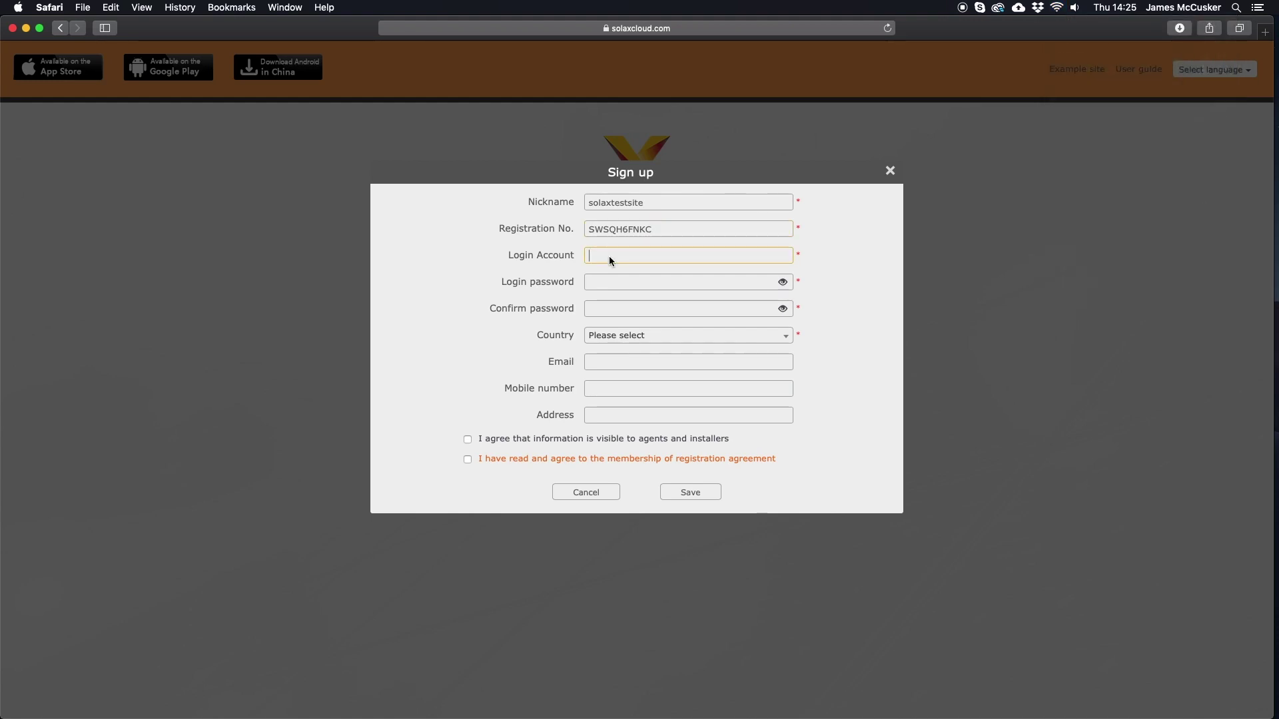
{"action": "type", "text": "SOLAXTEST"}
{"action": "type", "text": "SITE"}
{"action": "type", "text": "••"}
{"action": "type", "text": "•••"}
{"action": "key", "text": "Tab"}
{"action": "type", "text": "•••••"}
Choose UNITED KINGDOM as country, enter the email and accept both agreements
{"action": "left_click", "coordinate": [605, 336]}
{"action": "type", "text": "u"}
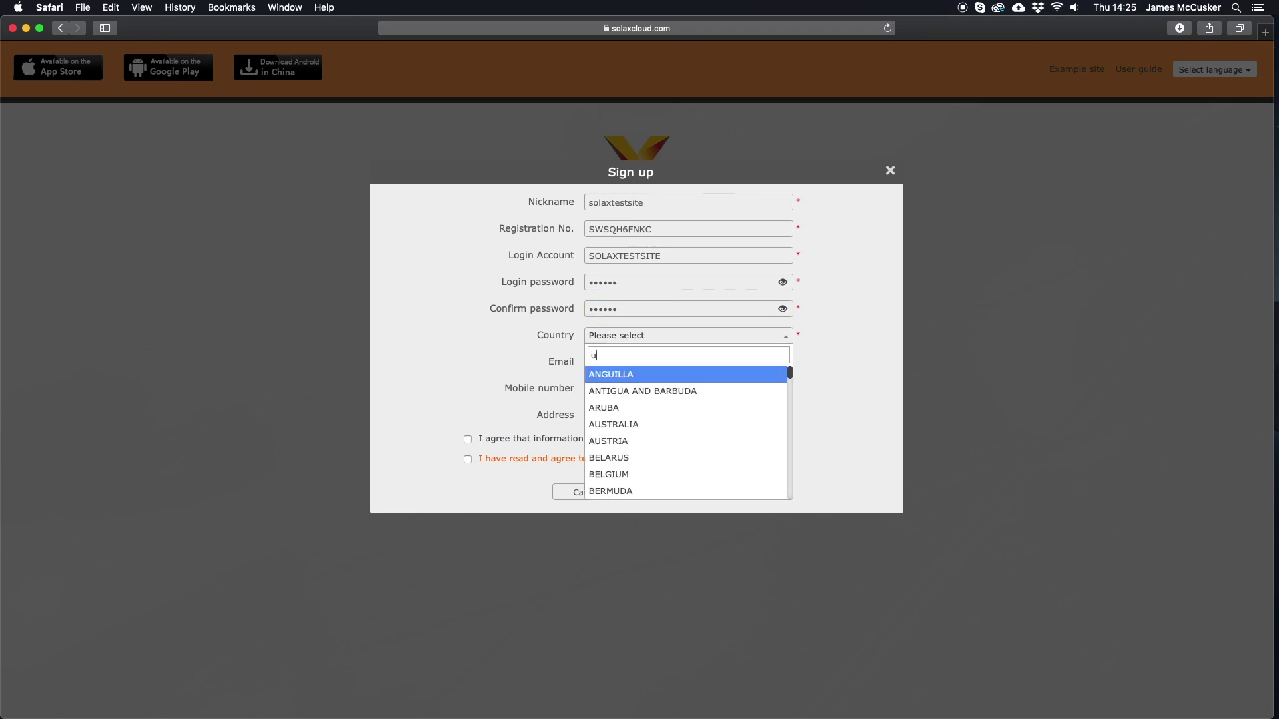
{"action": "type", "text": "nited"}
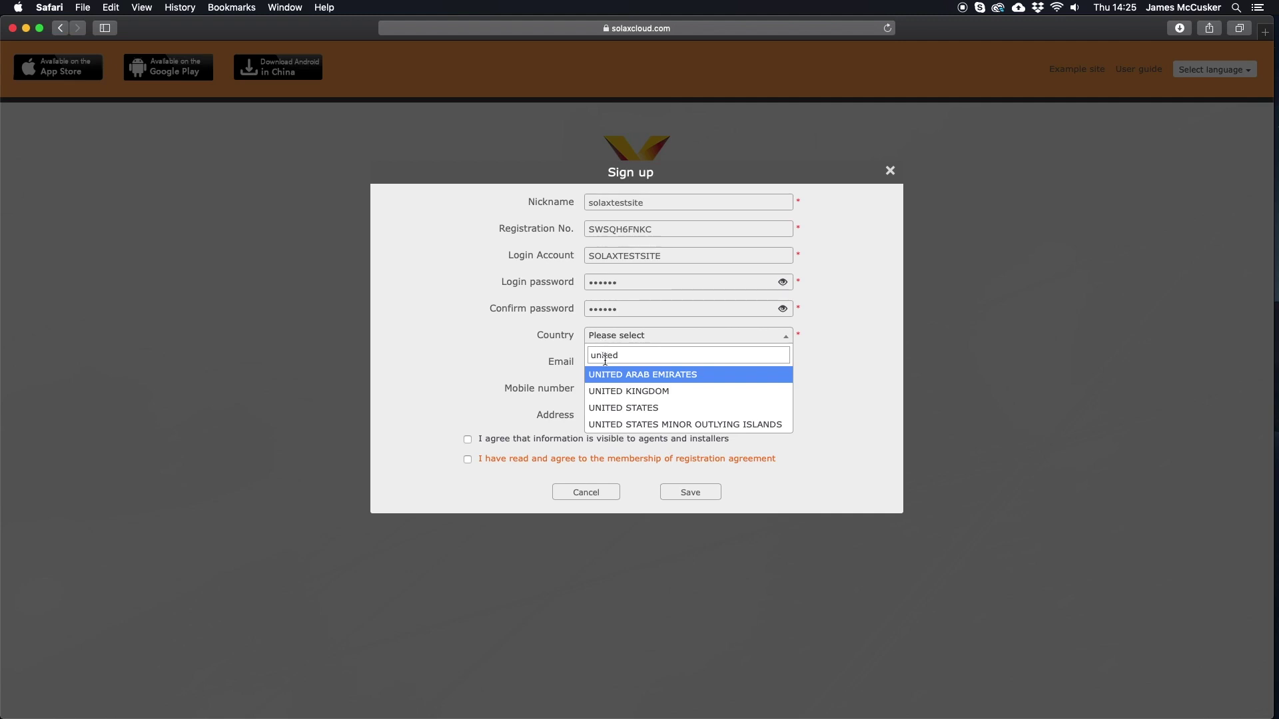
{"action": "left_click", "coordinate": [628, 391]}
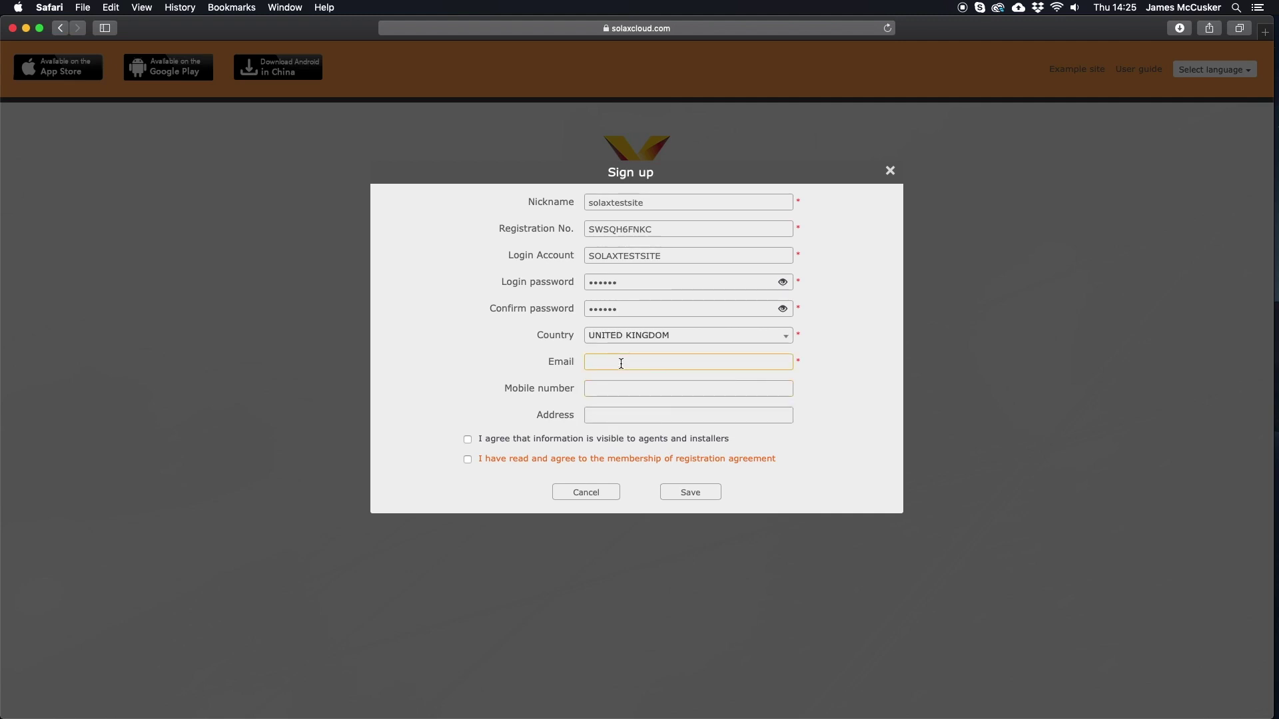
{"action": "left_click", "coordinate": [474, 443]}
{"action": "left_click", "coordinate": [468, 459]}
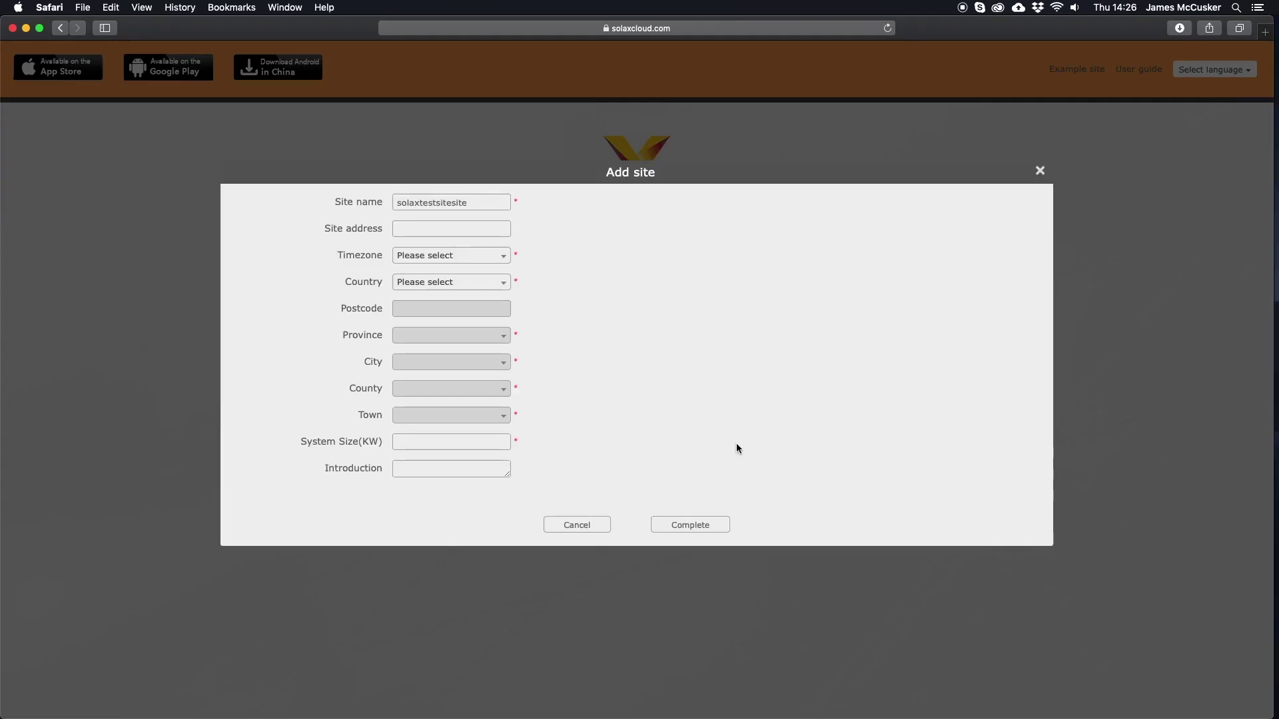
Enter address Unit 10 Eastboro Fields, (UTC+00:00) Dublin timezone, UNITED KINGDOM, and allow location access
{"action": "left_click", "coordinate": [432, 229]}
{"action": "type", "text": "Unit 10 "}
{"action": "type", "text": "E"}
{"action": "type", "text": "astboro Fi"}
{"action": "type", "text": "e"}
{"action": "type", "text": "lds"}
{"action": "left_click", "coordinate": [411, 255]}
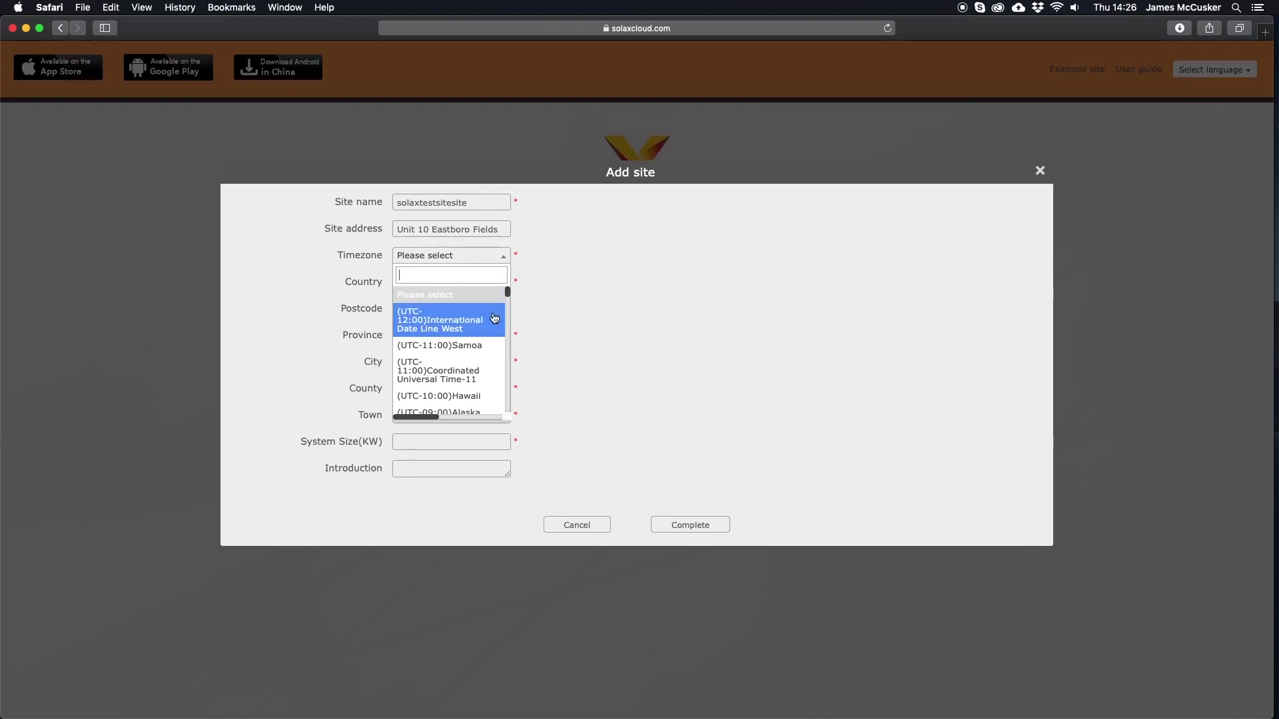
{"action": "left_click_drag", "start_coordinate": [507, 296], "coordinate": [497, 344]}
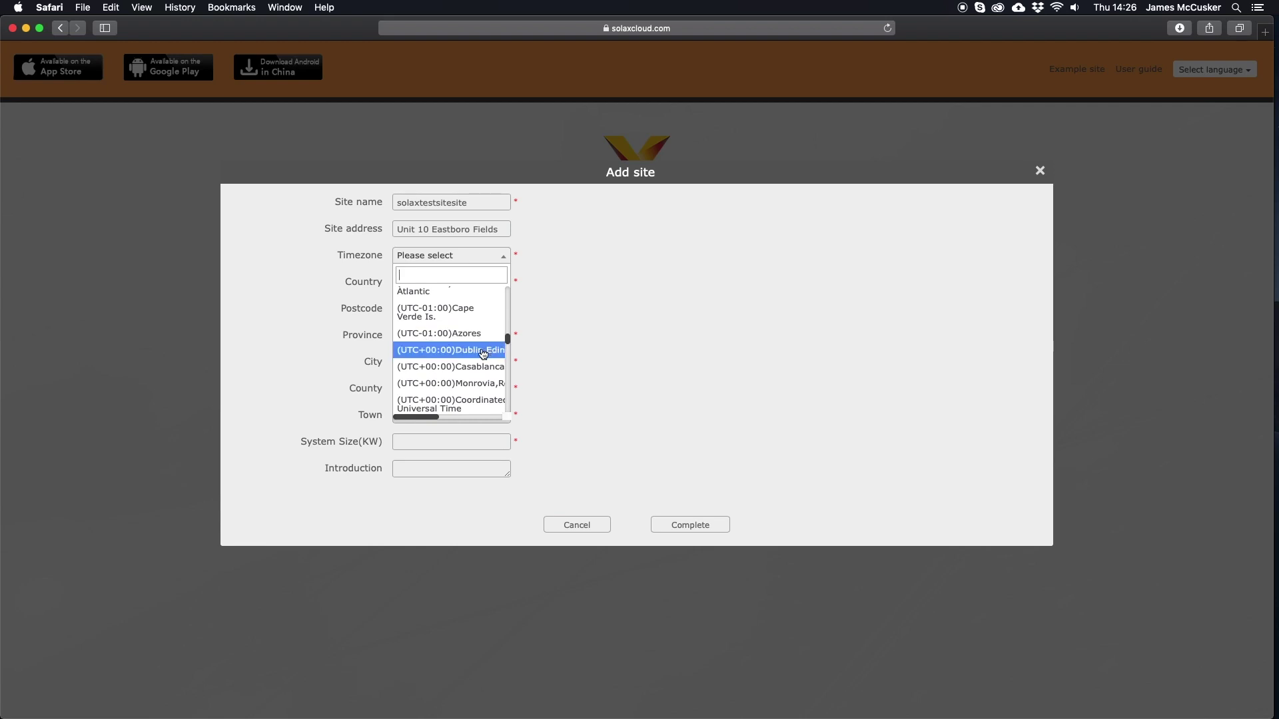
{"action": "left_click", "coordinate": [483, 351]}
{"action": "left_click", "coordinate": [475, 286]}
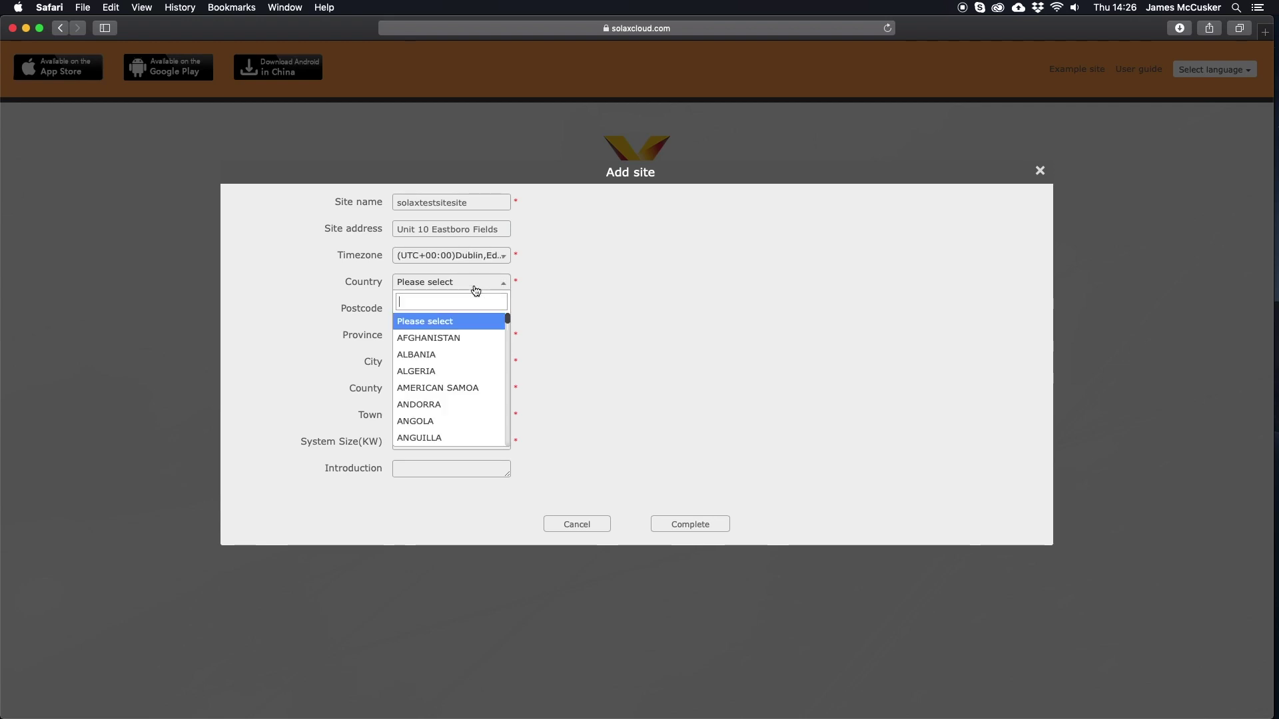
{"action": "type", "text": "united"}
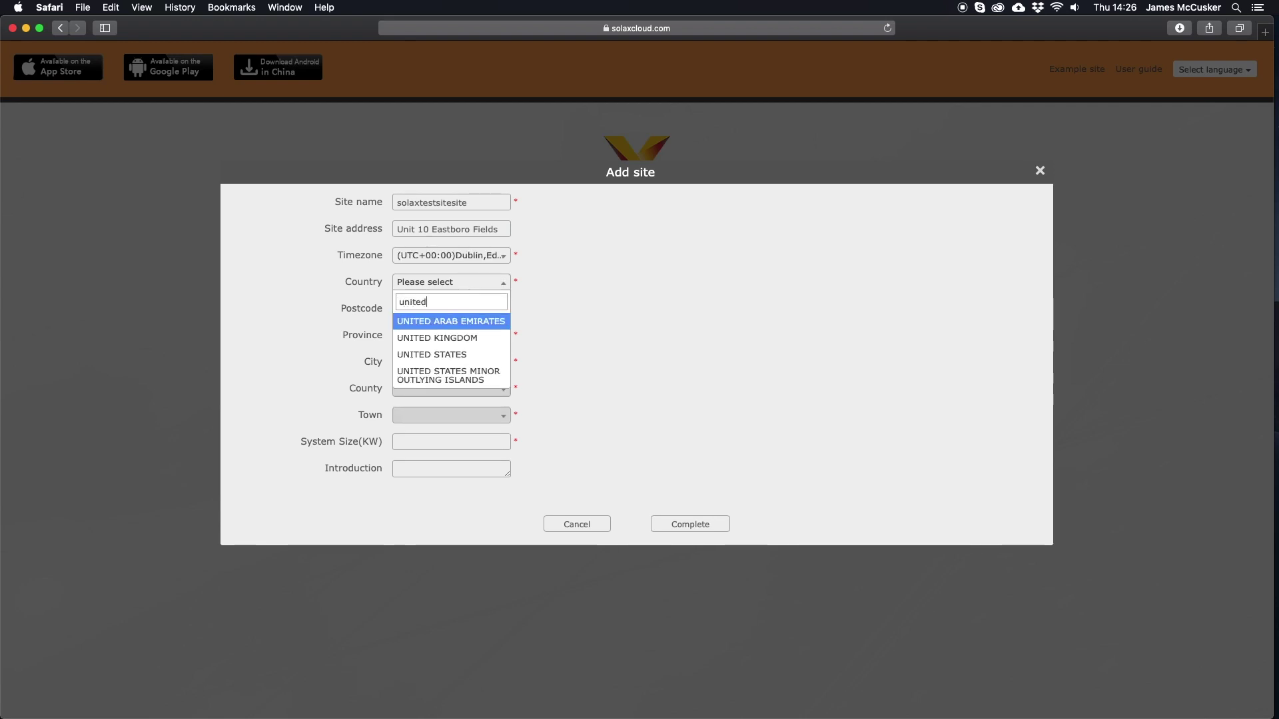
{"action": "left_click", "coordinate": [453, 338]}
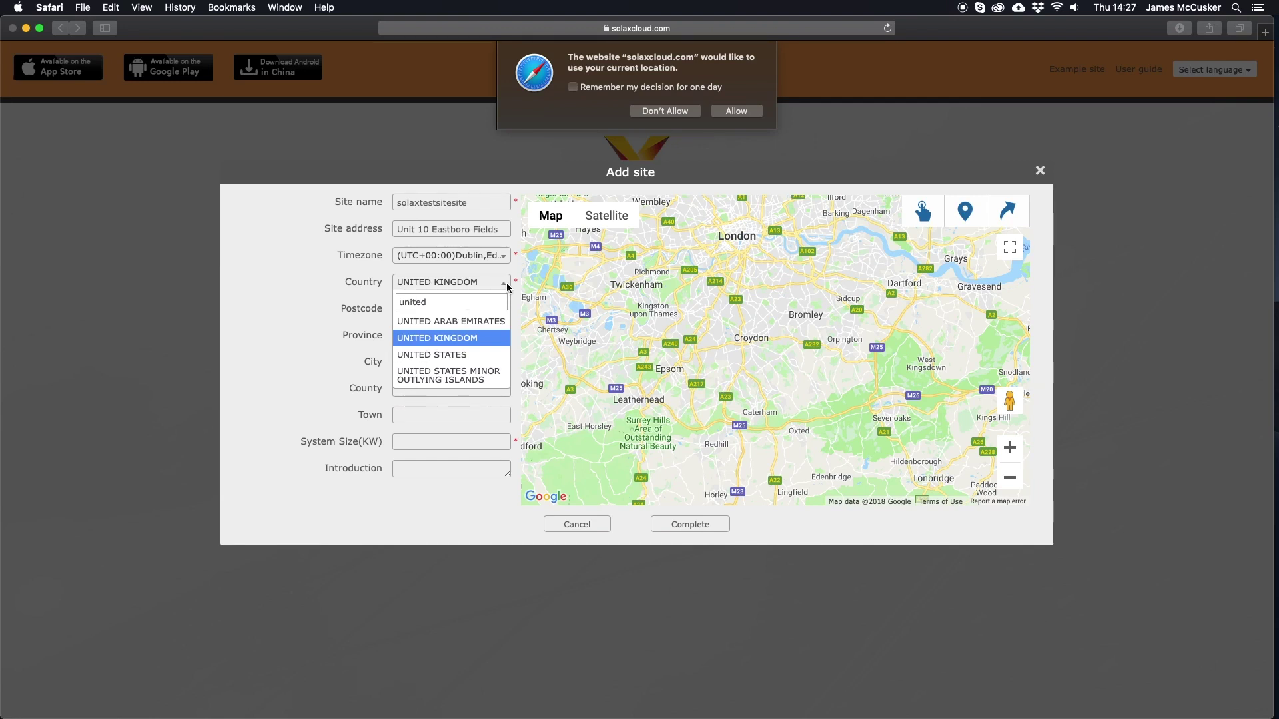
{"action": "left_click", "coordinate": [737, 111]}
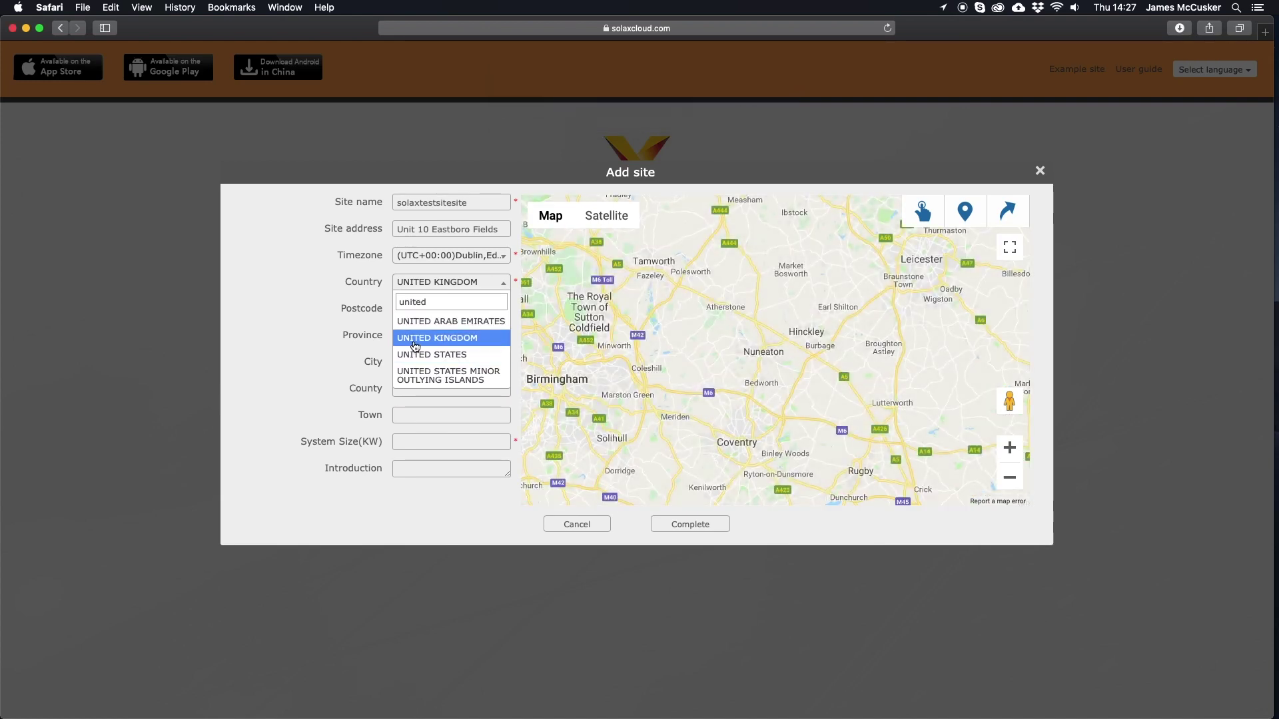
Fill in the site's postcode CV11 6GL, province, county and town Nuneaton
{"action": "left_click", "coordinate": [415, 339]}
{"action": "left_click", "coordinate": [428, 313]}
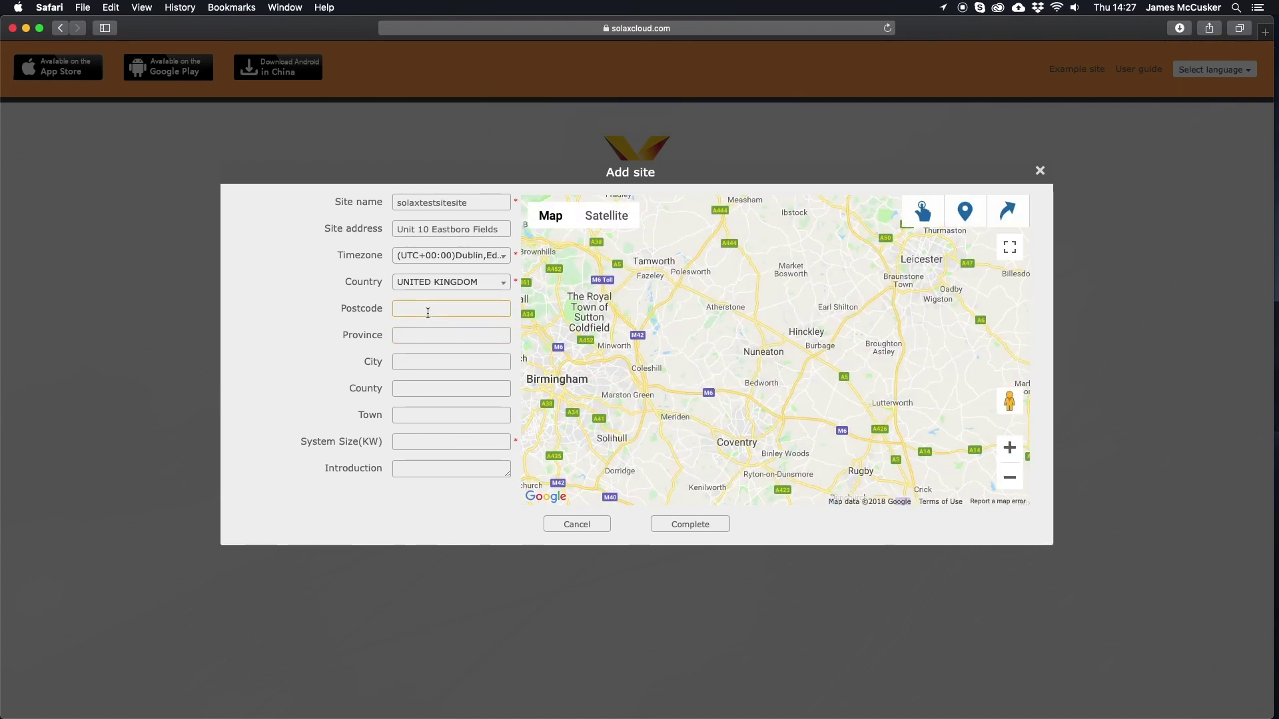
{"action": "type", "text": "CV11"}
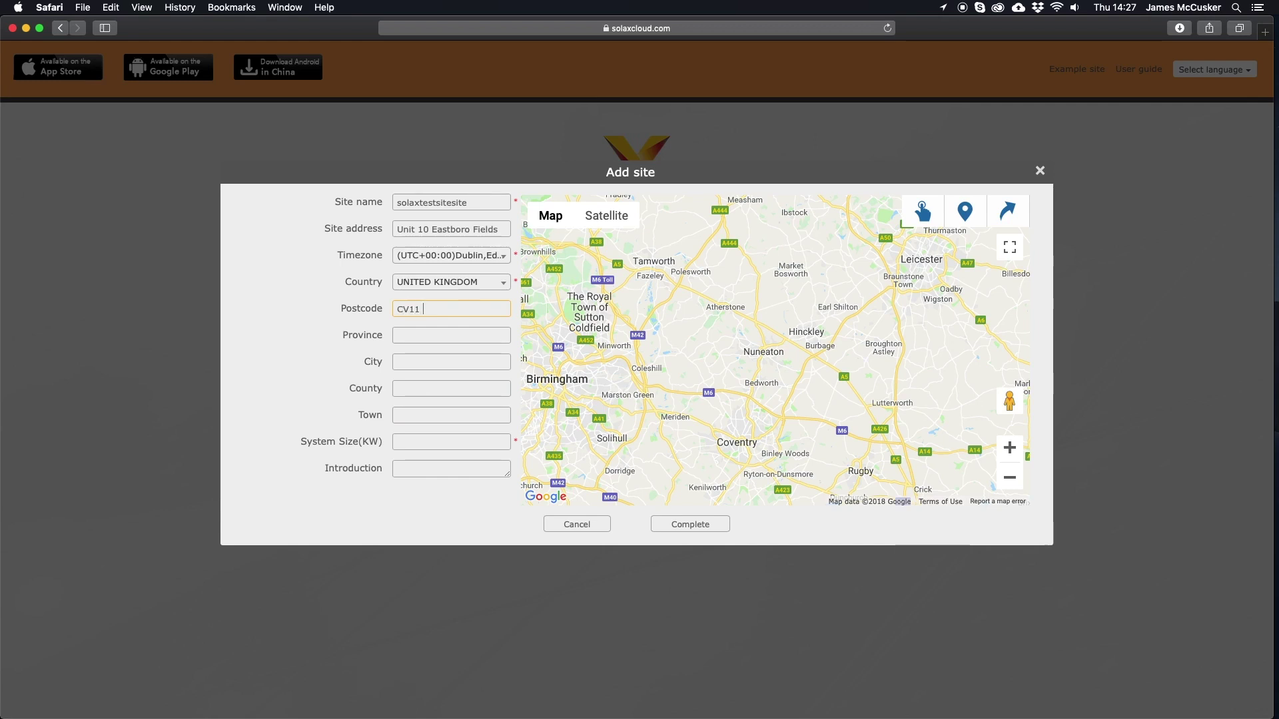
{"action": "type", "text": " 6GL"}
{"action": "left_click", "coordinate": [401, 329]}
{"action": "left_click", "coordinate": [407, 360]}
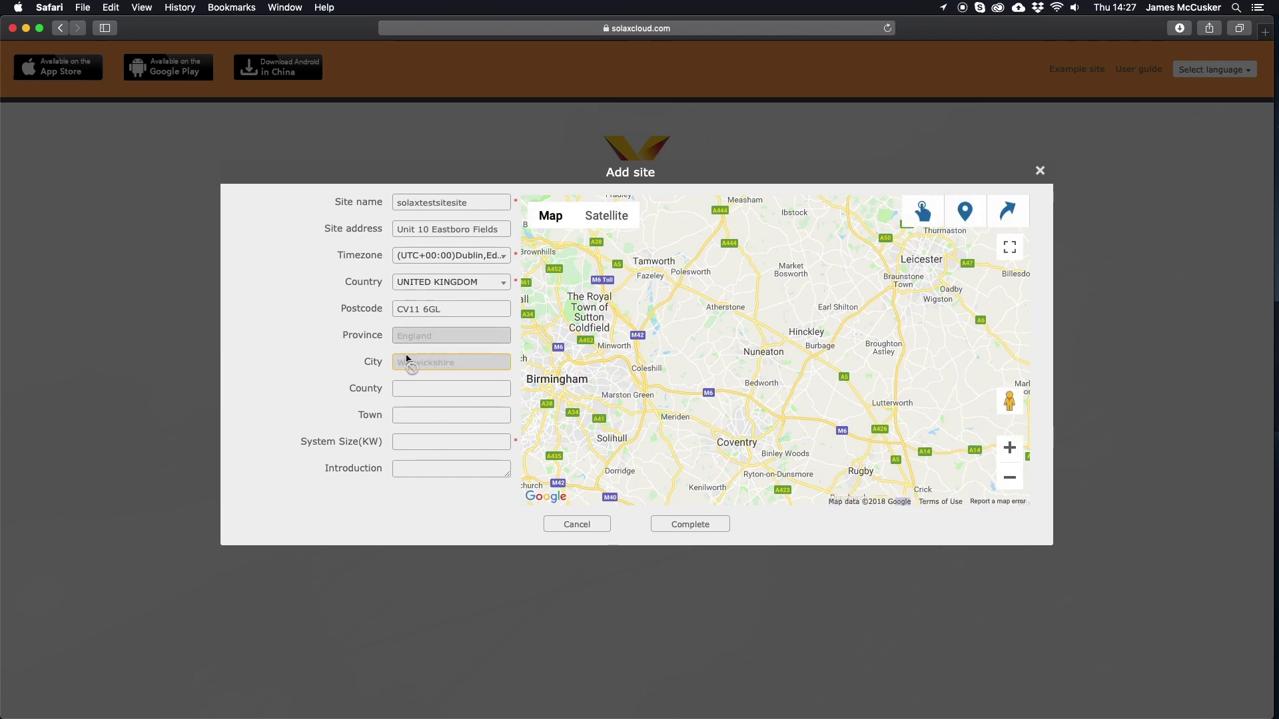
{"action": "left_click", "coordinate": [408, 388]}
{"action": "left_click", "coordinate": [408, 409]}
{"action": "left_click", "coordinate": [408, 411]}
{"action": "type", "text": "Nunea"}
{"action": "type", "text": "ton"}
Pin the site near Nuneaton on the map, set 4 kW system size and submit
{"action": "left_click", "coordinate": [966, 214]}
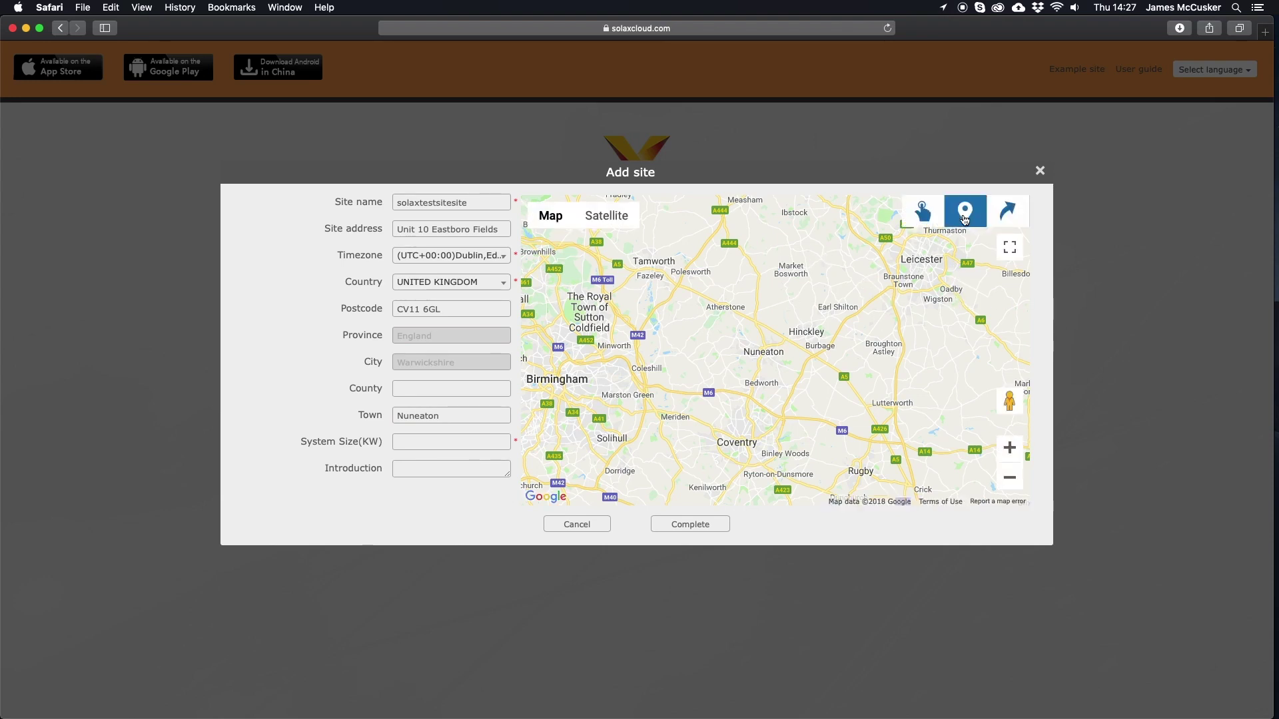
{"action": "left_click", "coordinate": [774, 337]}
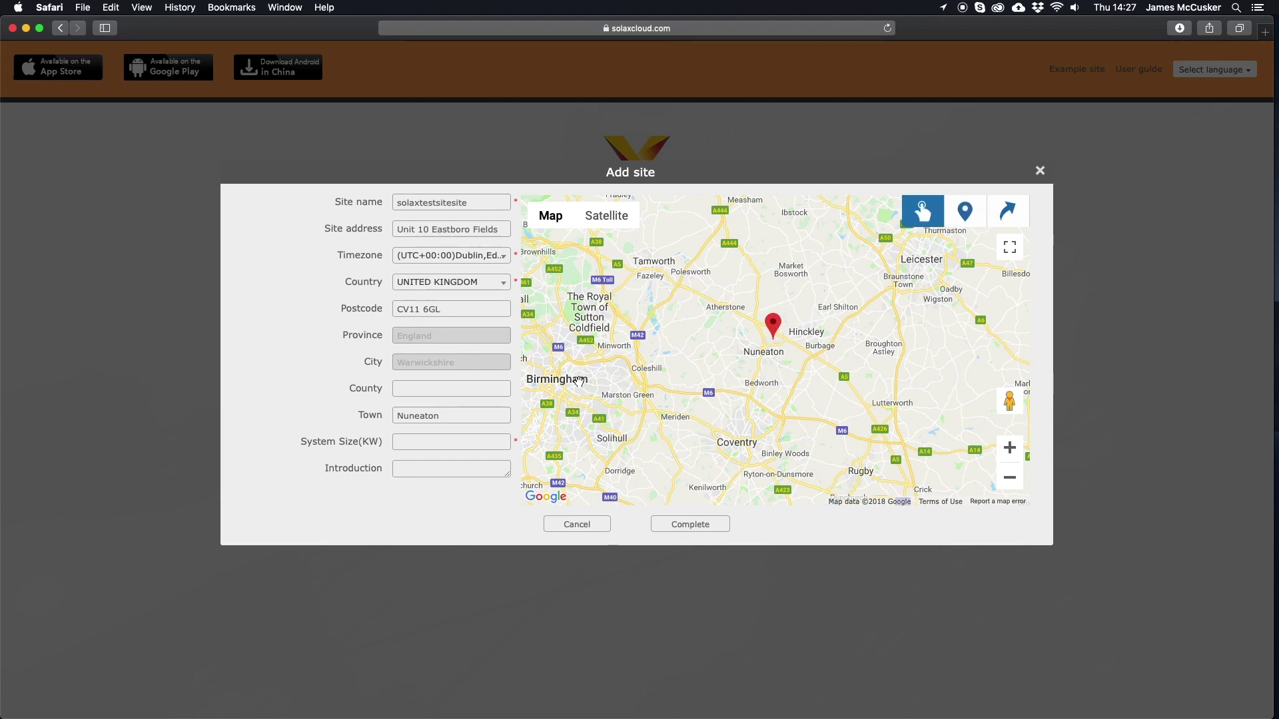
{"action": "left_click", "coordinate": [494, 447]}
{"action": "left_click", "coordinate": [676, 527]}
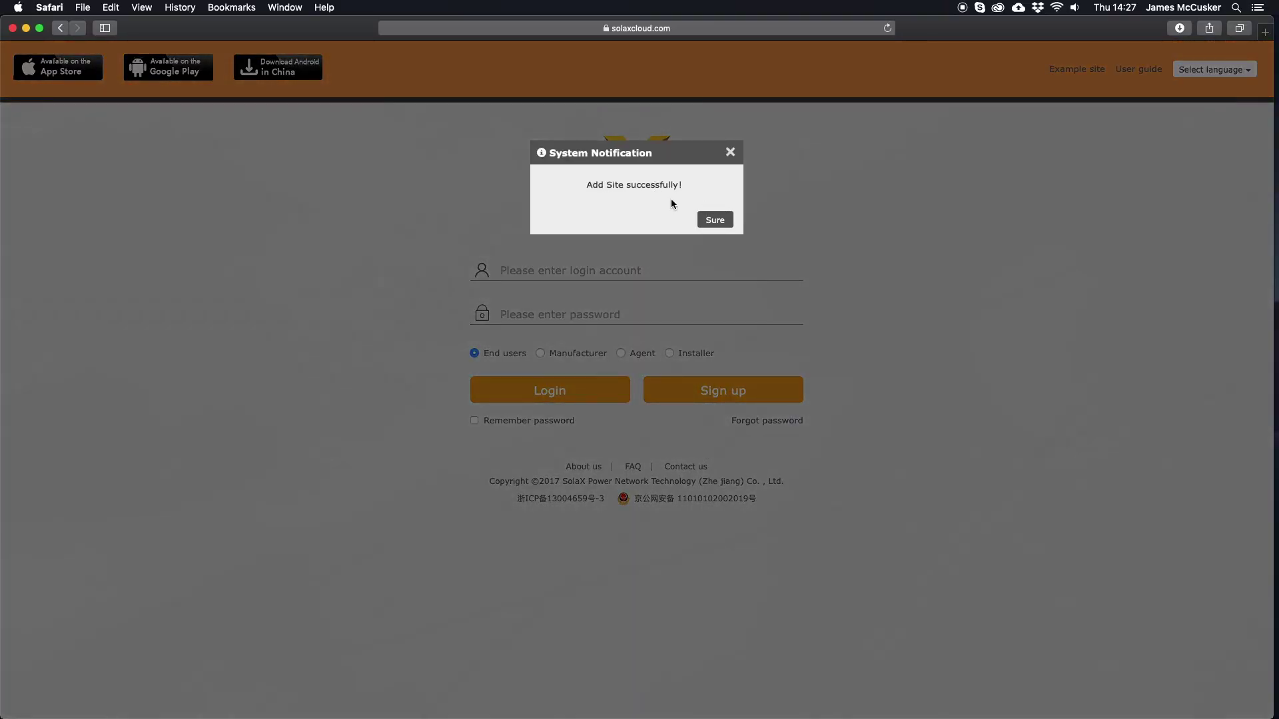
Dismiss the site-added notice and log in to the solaxtestsite account
{"action": "left_click", "coordinate": [714, 220]}
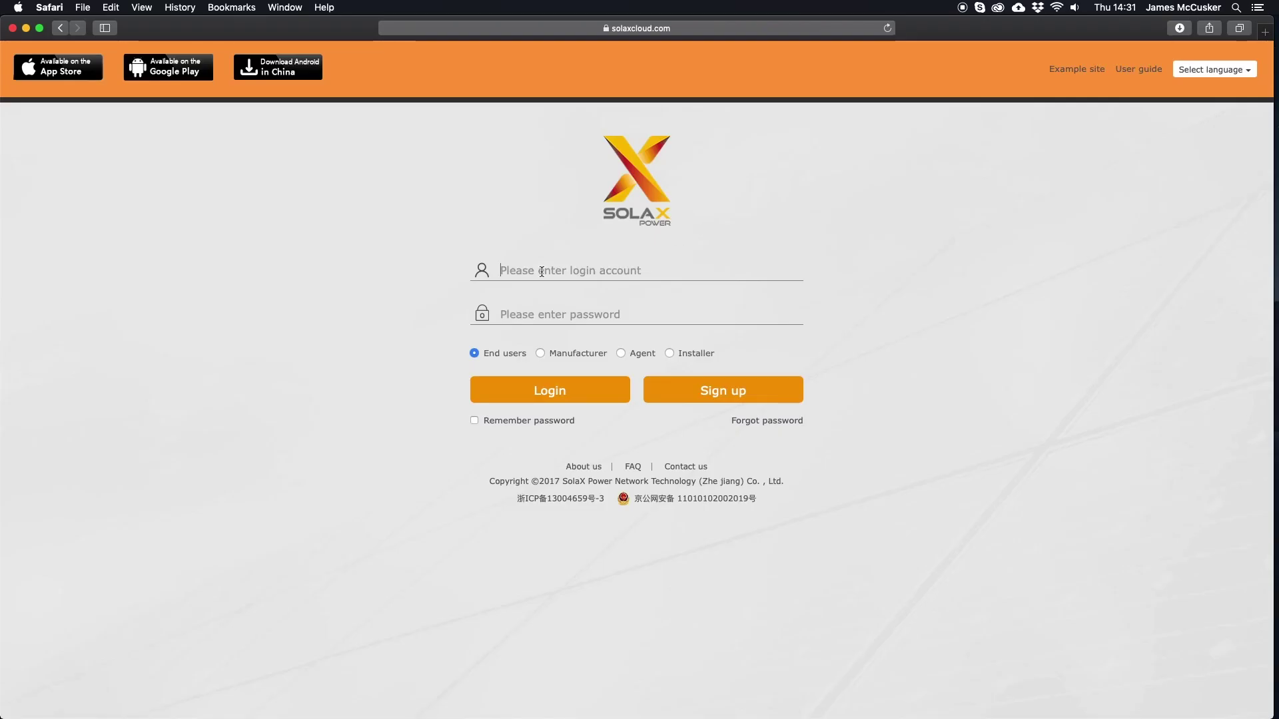
{"action": "type", "text": "SOLAX"}
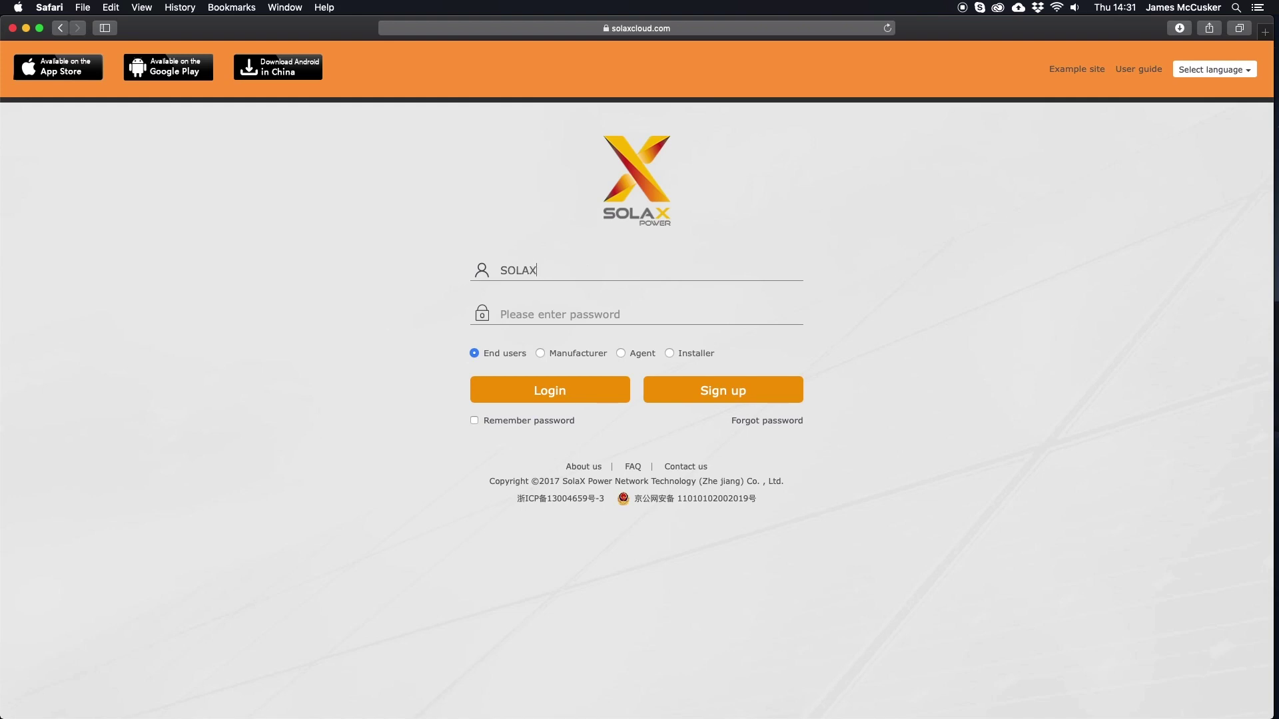
{"action": "type", "text": "TESTSITE"}
{"action": "left_click", "coordinate": [543, 312]}
{"action": "type", "text": "••"}
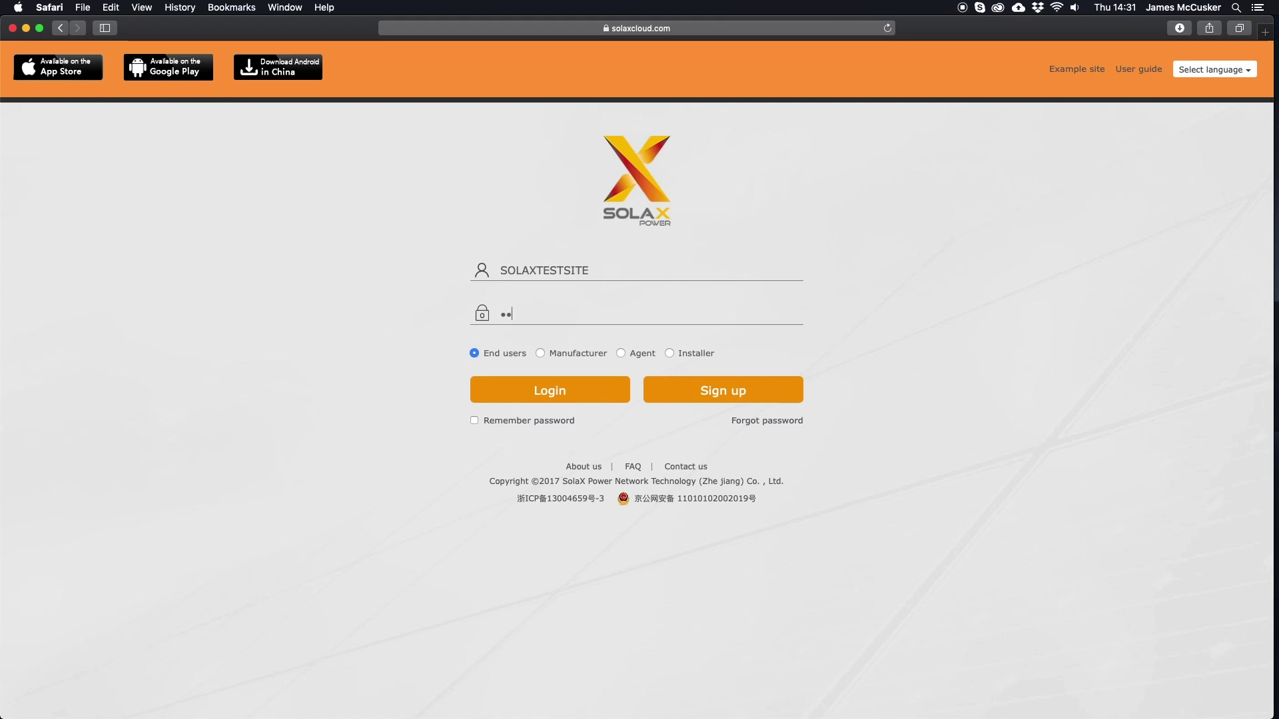
{"action": "type", "text": "••••"}
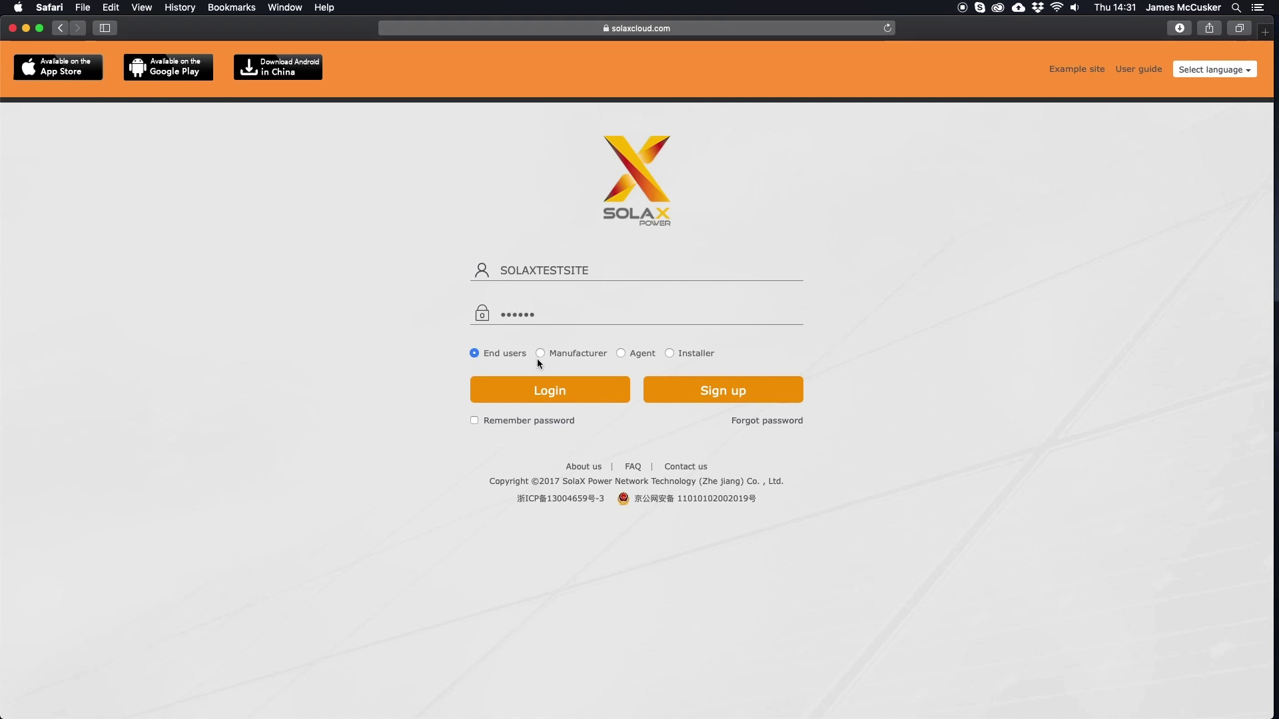
{"action": "left_click", "coordinate": [549, 390]}
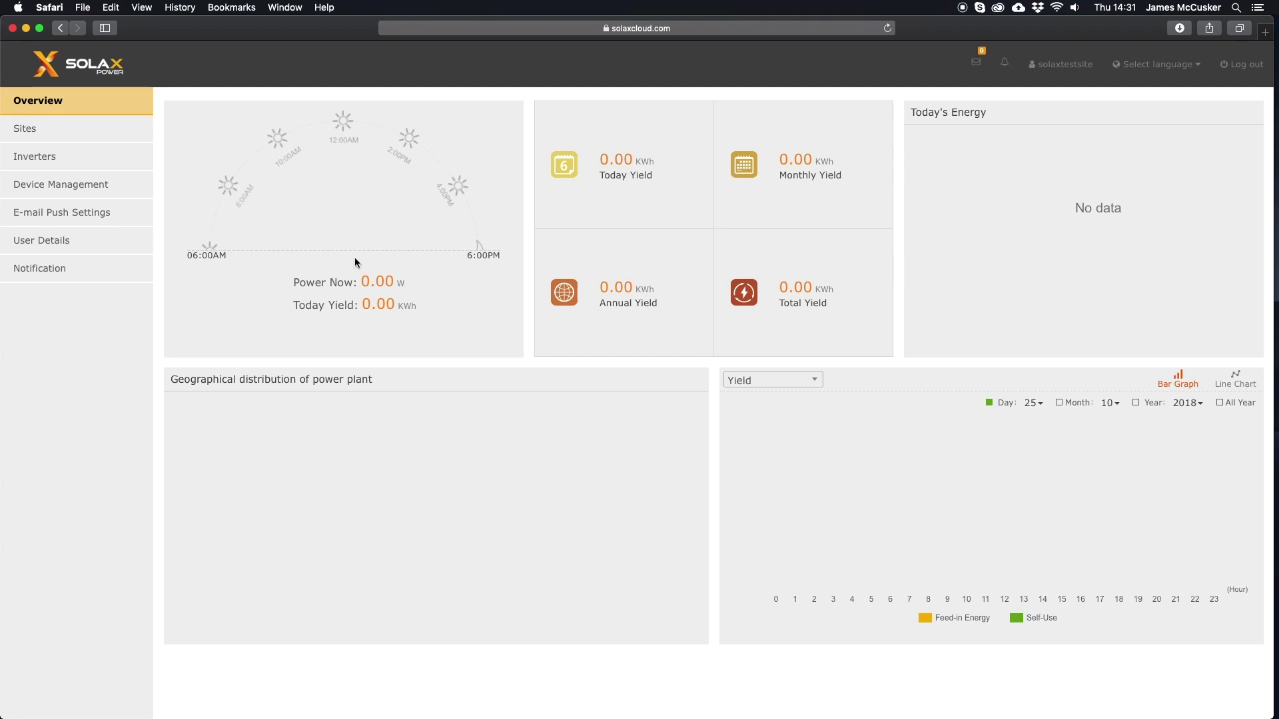
{"action": "left_click", "coordinate": [26, 156]}
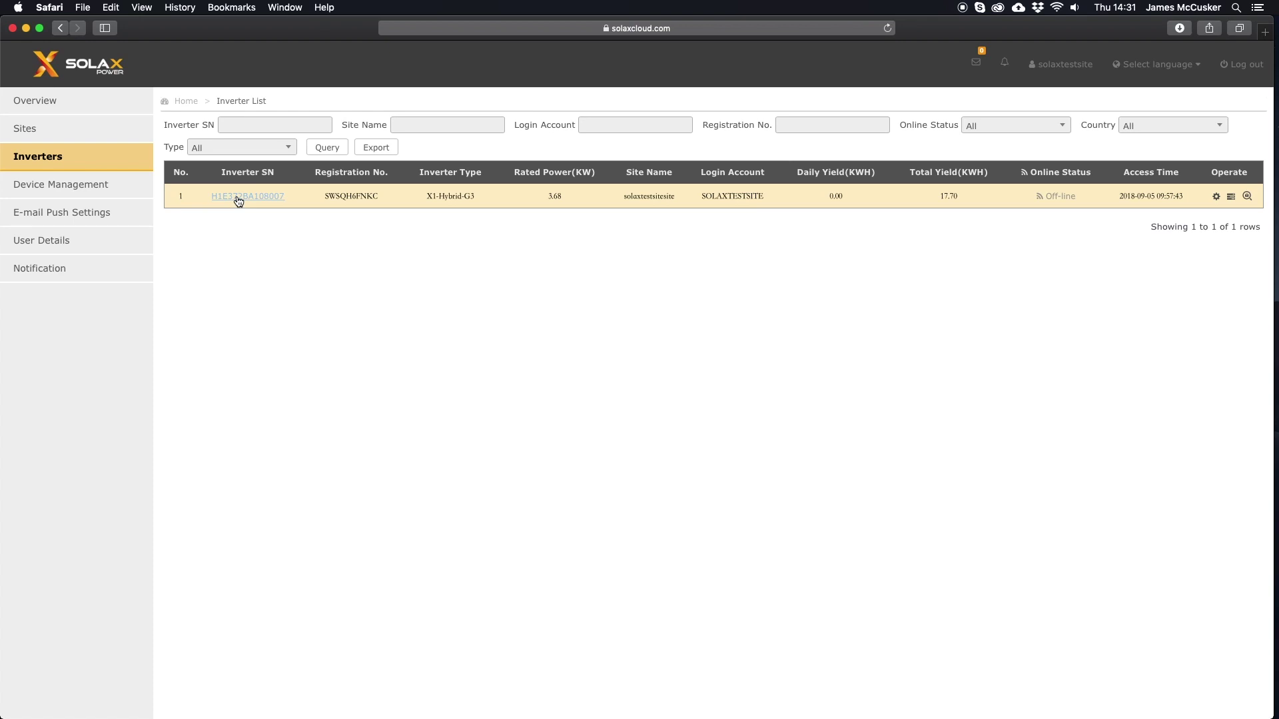
View the inverter's analysis page, then the site list showing the 4 kW solaxtestsitesite
{"action": "left_click", "coordinate": [238, 198]}
{"action": "scroll", "coordinate": [238, 200], "scroll_direction": "down", "scroll_amount": 3}
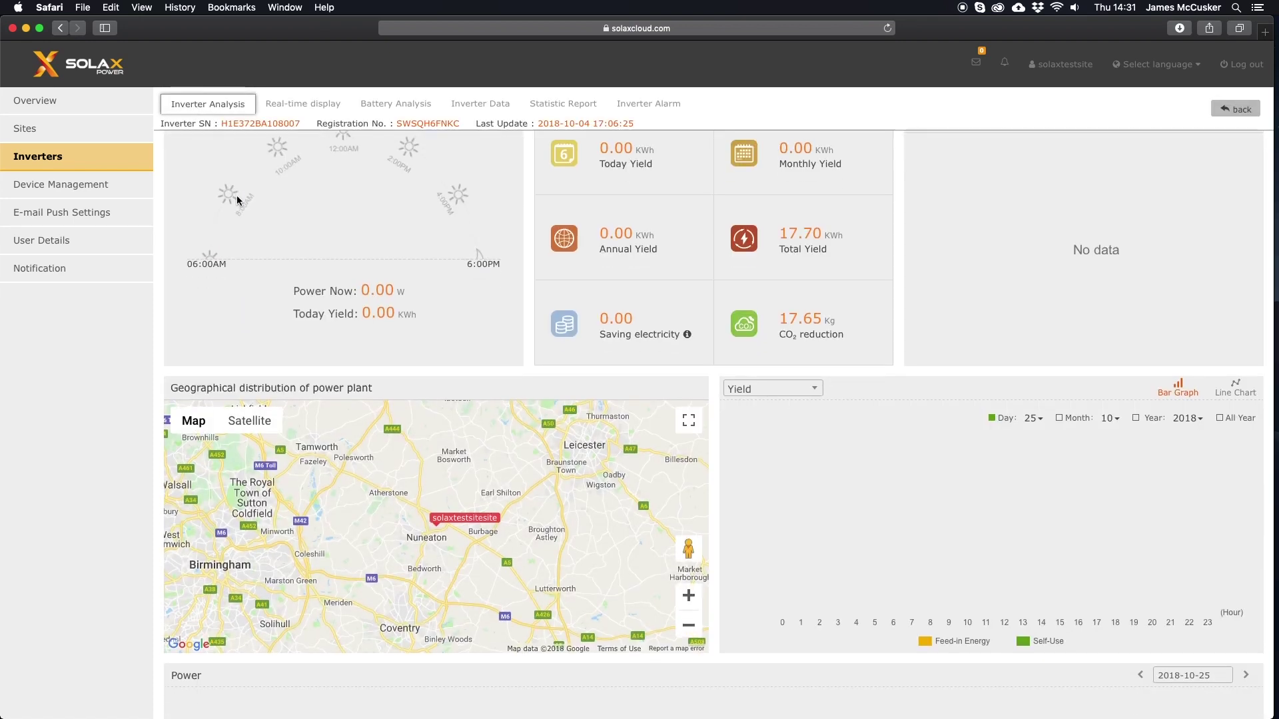
{"action": "scroll", "coordinate": [238, 200], "scroll_direction": "down", "scroll_amount": 5}
{"action": "scroll", "coordinate": [246, 218], "scroll_direction": "down", "scroll_amount": 3}
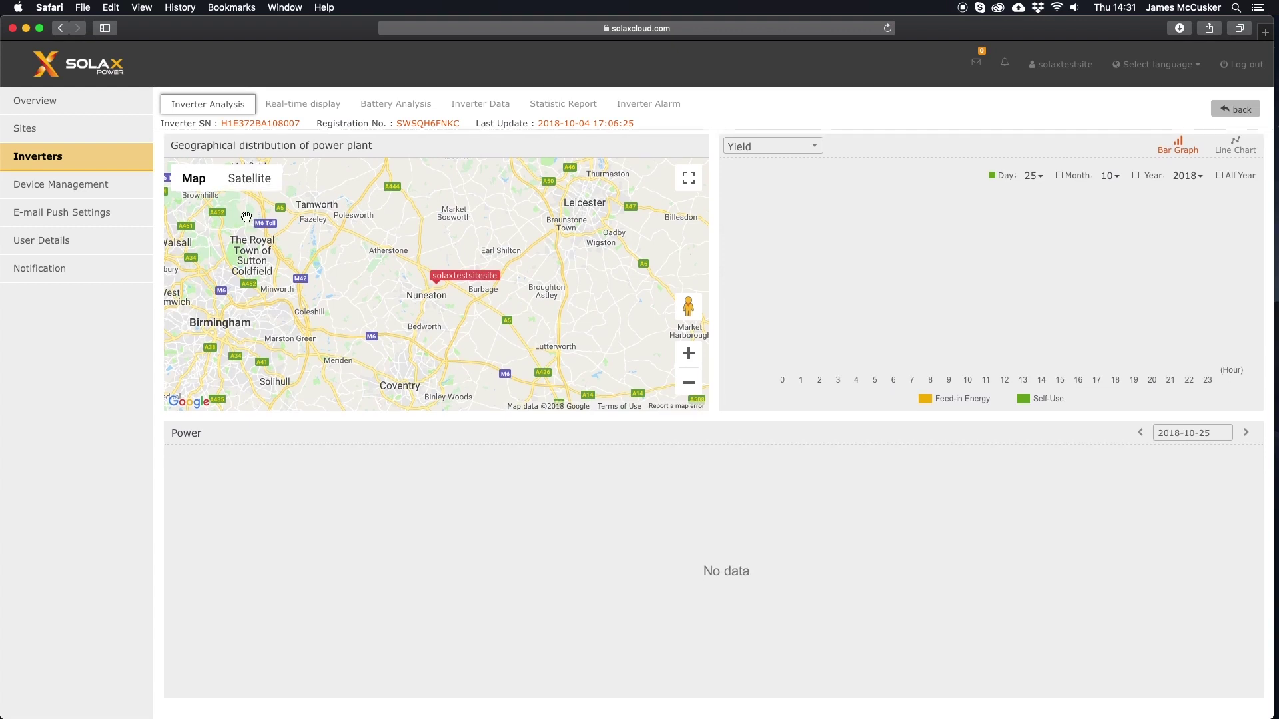
{"action": "scroll", "coordinate": [247, 217], "scroll_direction": "up", "scroll_amount": 5}
{"action": "scroll", "coordinate": [246, 218], "scroll_direction": "up", "scroll_amount": 5}
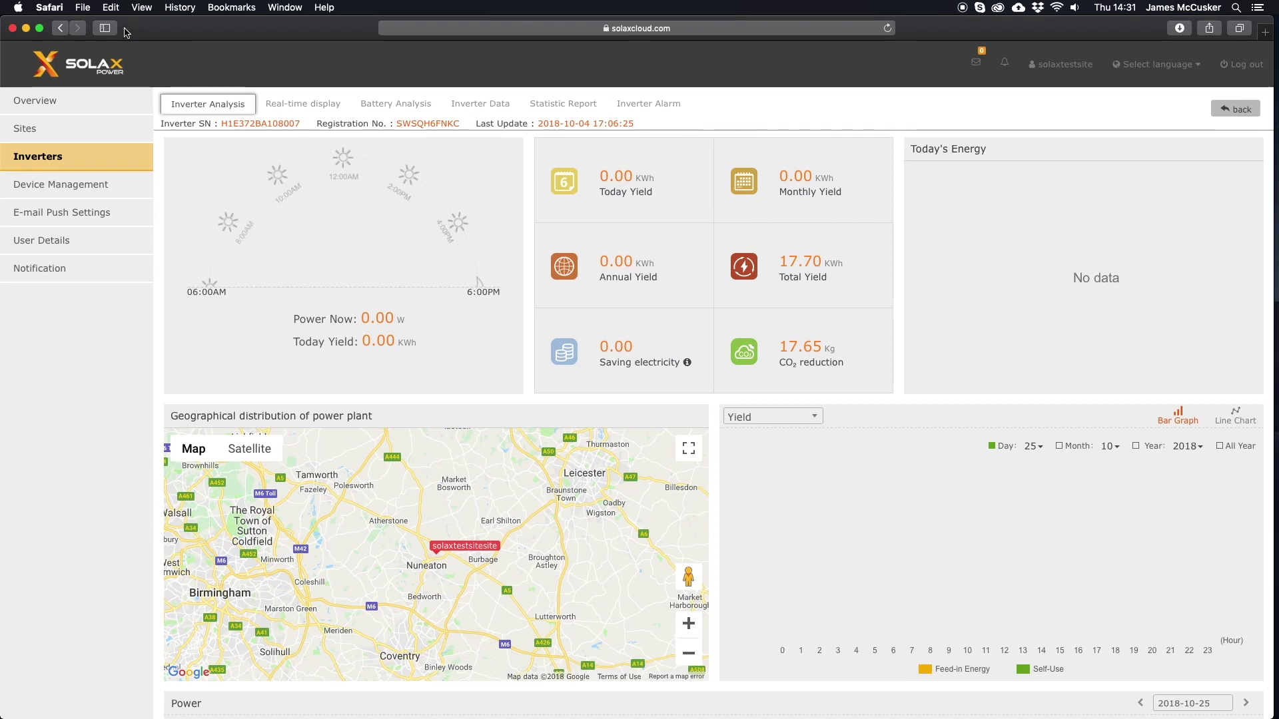
{"action": "left_click", "coordinate": [44, 129]}
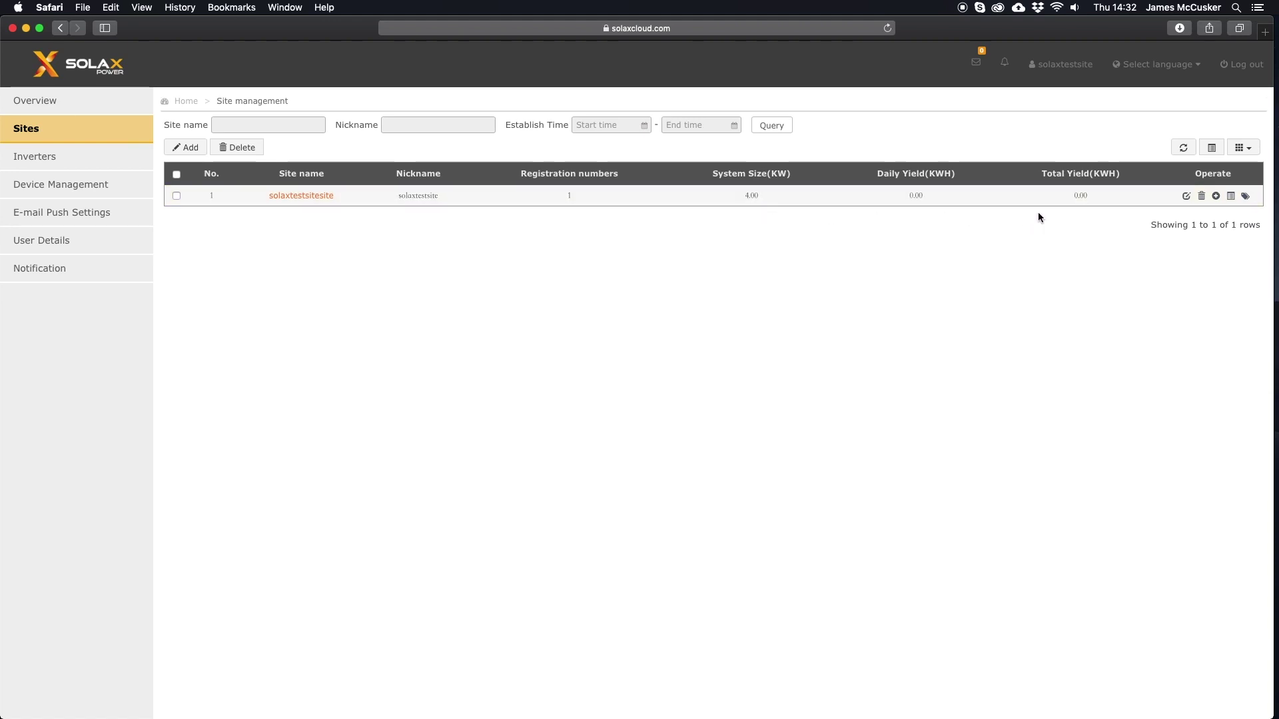
{"action": "left_click", "coordinate": [1218, 196]}
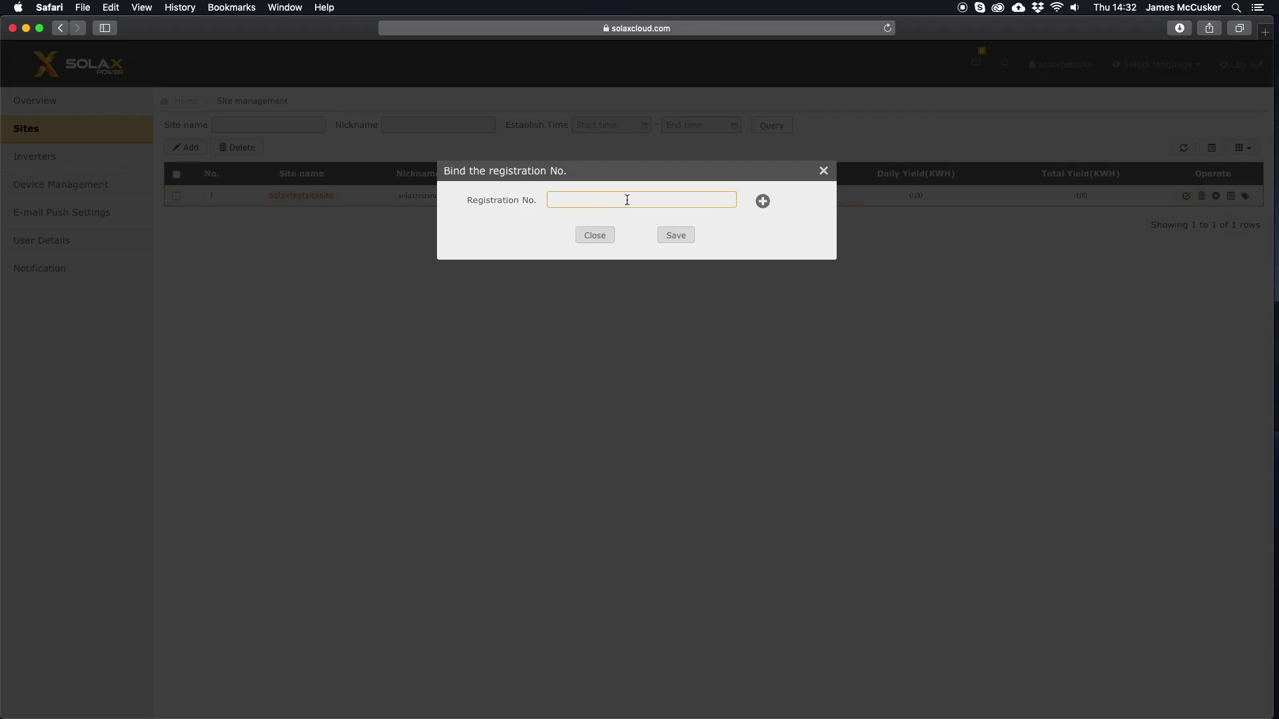
{"action": "left_click", "coordinate": [824, 173]}
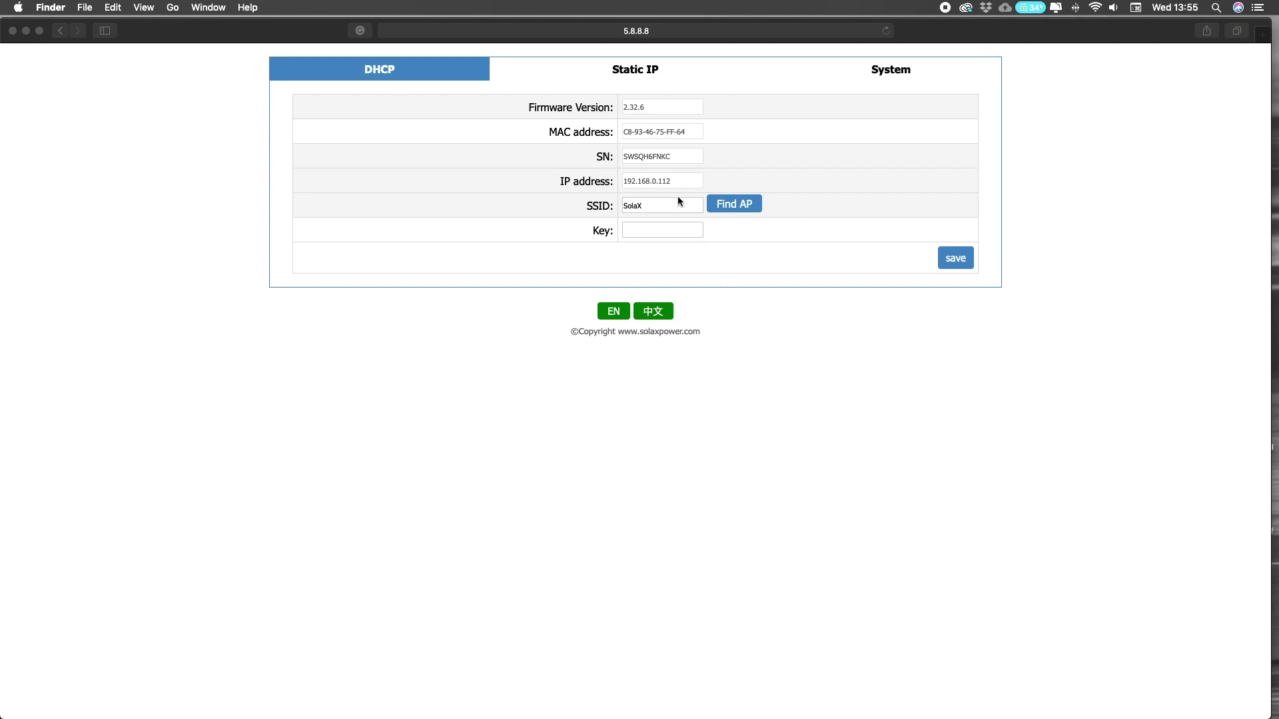
Select the dongle's IP address 192.168.0.112 on the DHCP settings page
{"action": "left_click_drag", "start_coordinate": [680, 181], "coordinate": [625, 181]}
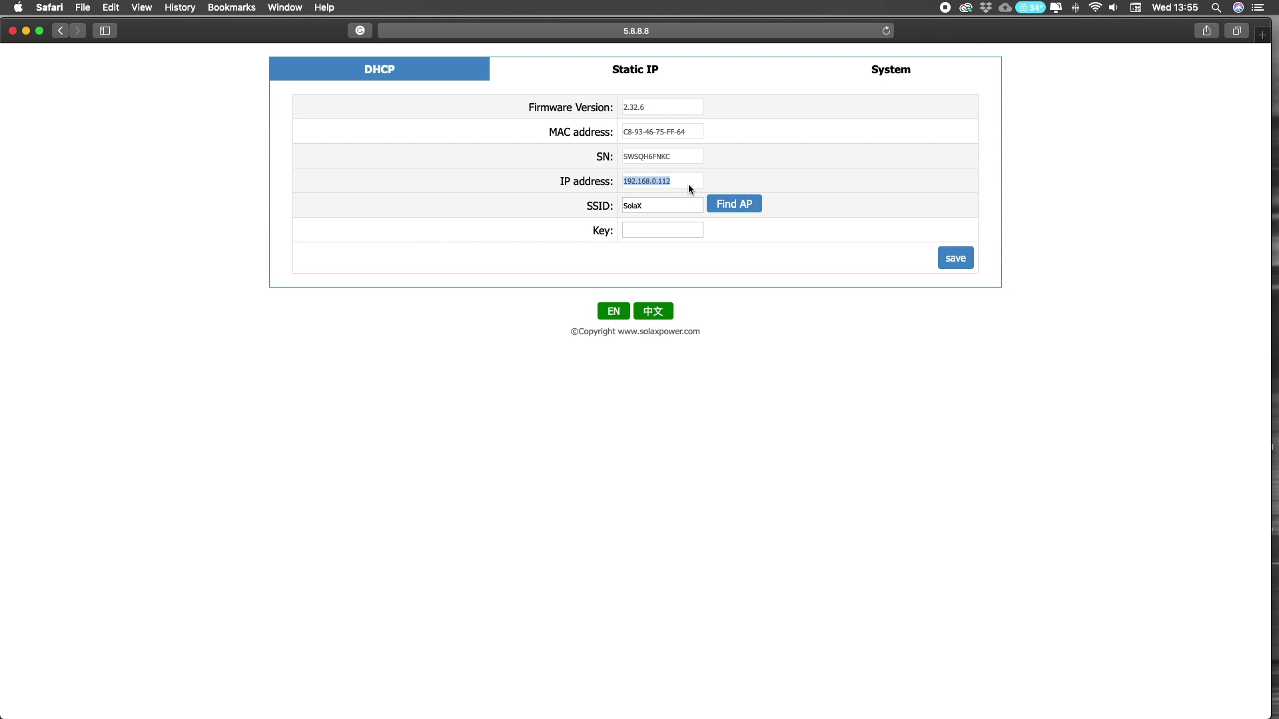
{"action": "left_click", "coordinate": [689, 180]}
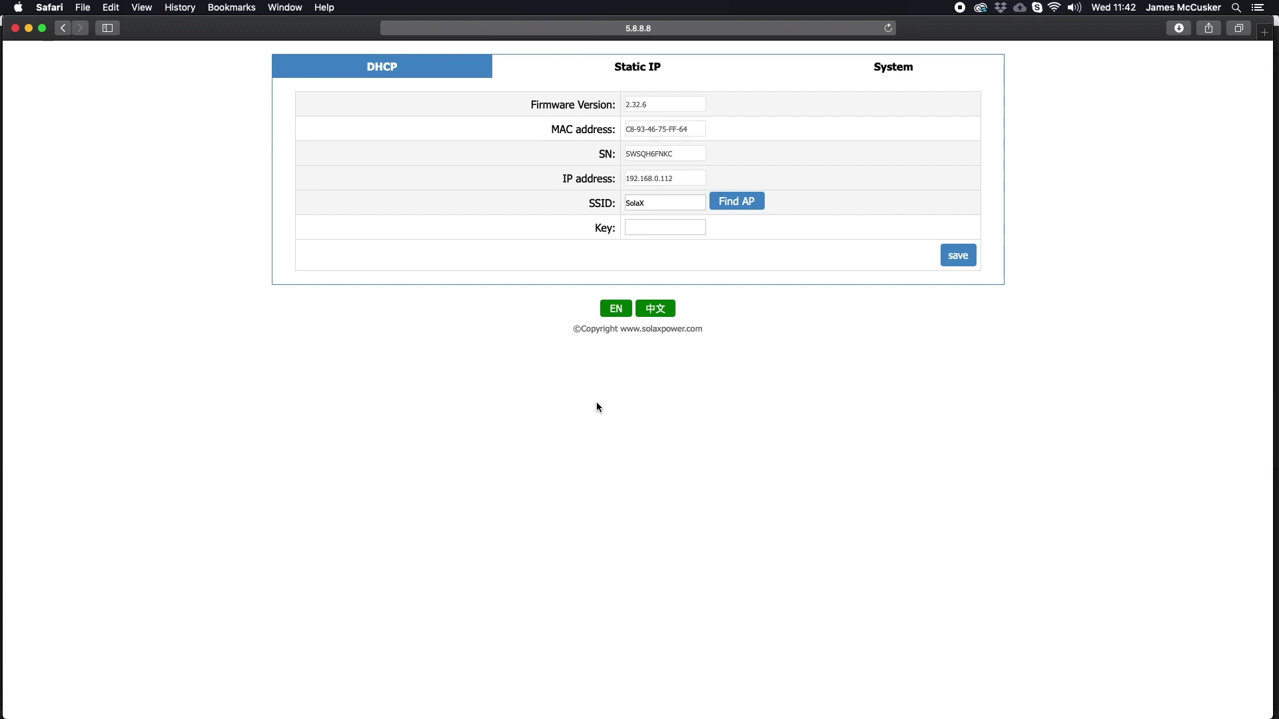
{"action": "left_click", "coordinate": [737, 202]}
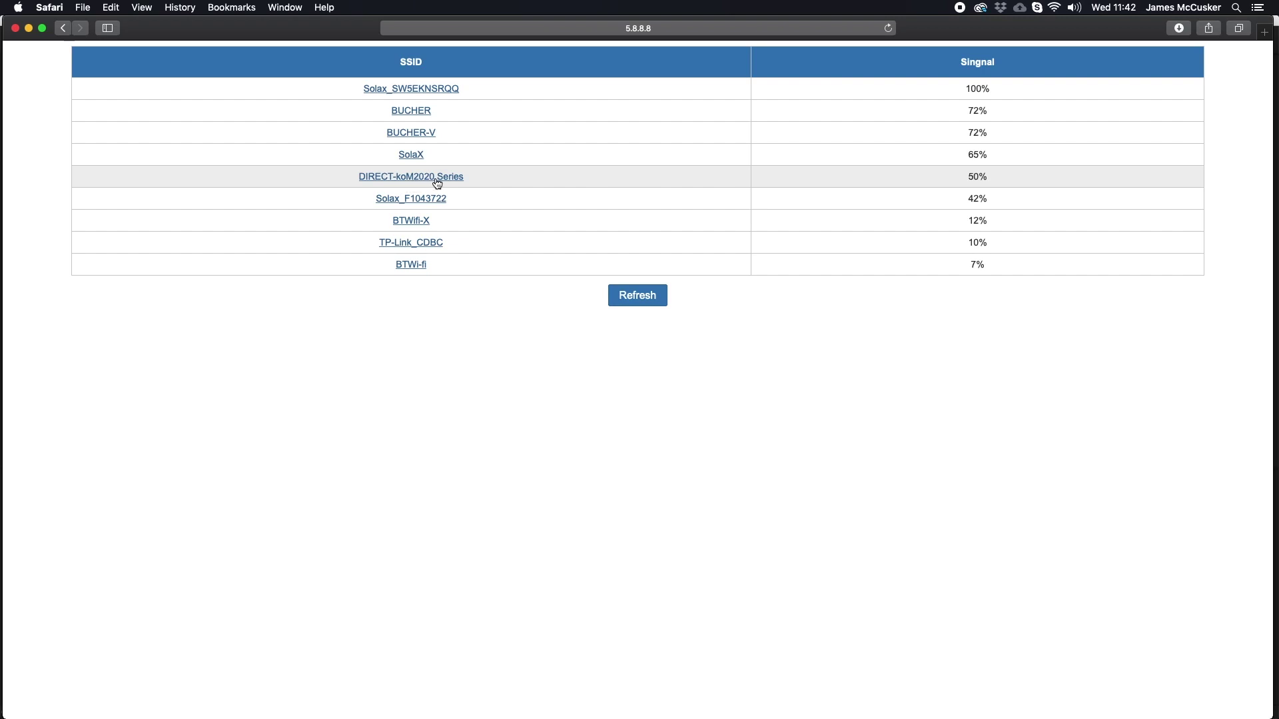
Pick DIRECT-koM2020 Series from the nearby network list as the dongle's SSID
{"action": "left_click", "coordinate": [441, 181]}
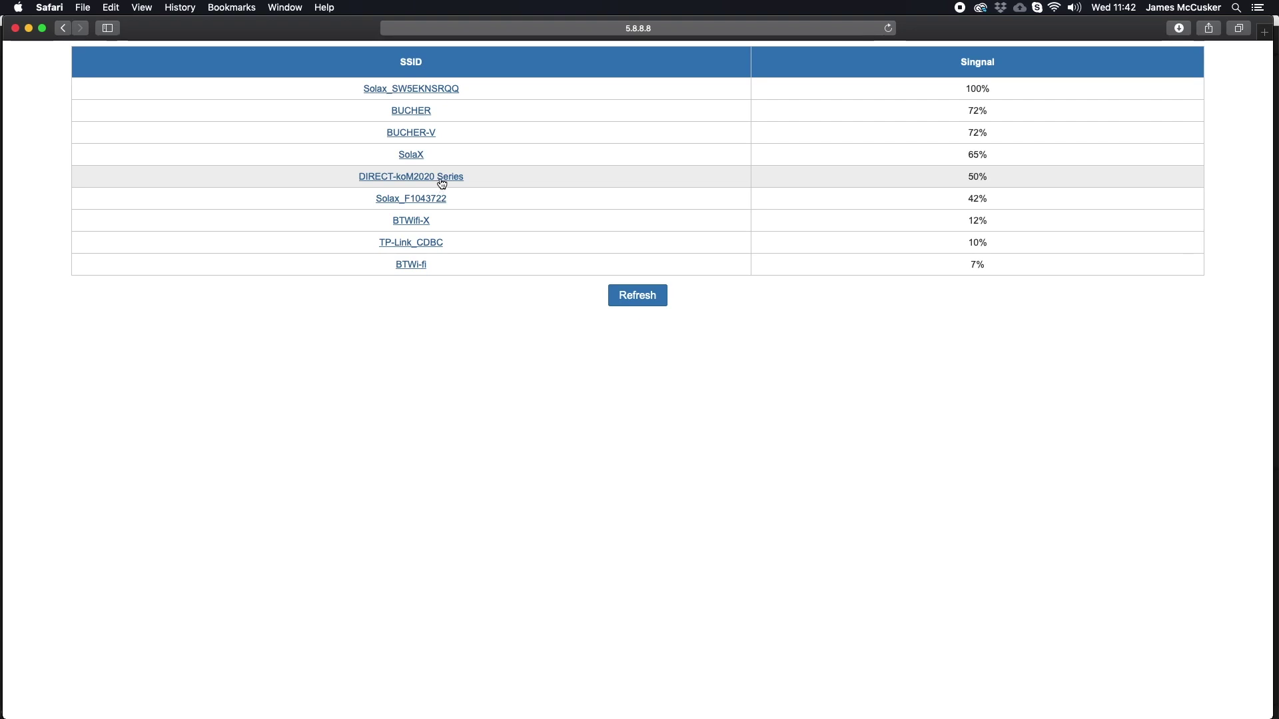
{"action": "left_click", "coordinate": [441, 177]}
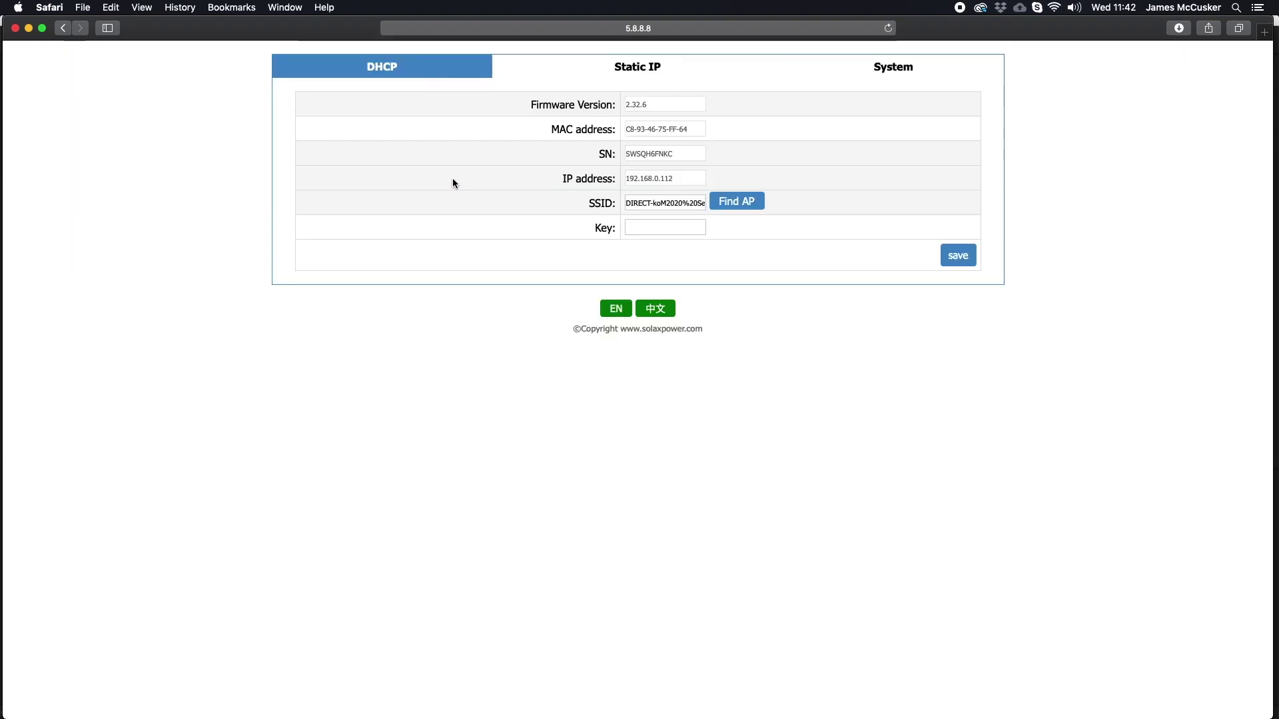
Enter the DIRECT-koM2020 Series WiFi password as the key and save the dongle settings
{"action": "left_click", "coordinate": [689, 204]}
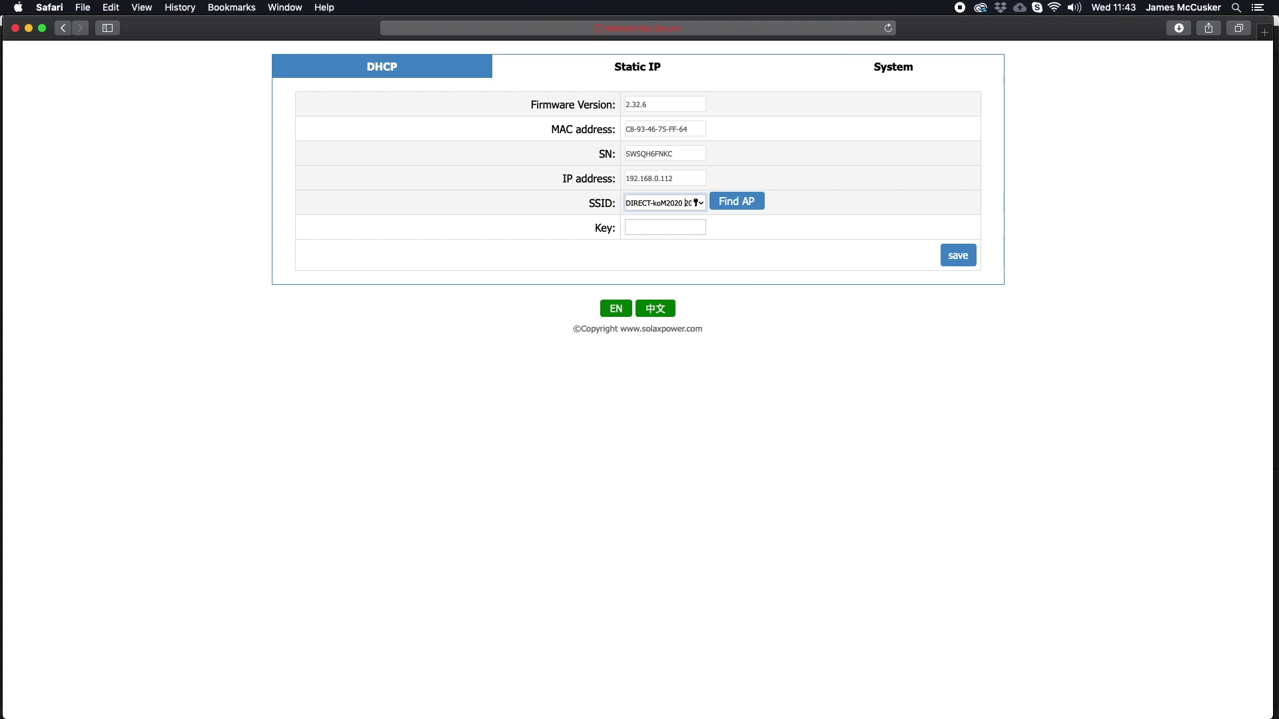
{"action": "left_click", "coordinate": [673, 232]}
{"action": "type", "text": "••••••"}
{"action": "left_click", "coordinate": [958, 256]}
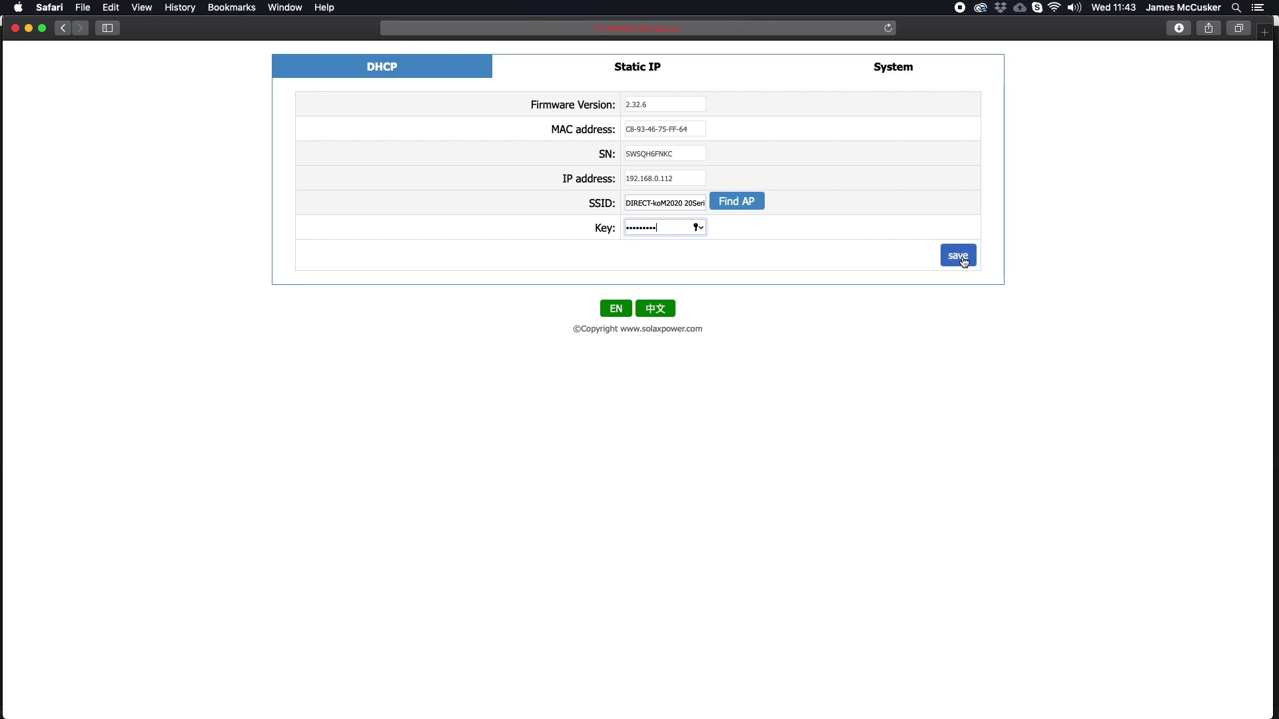